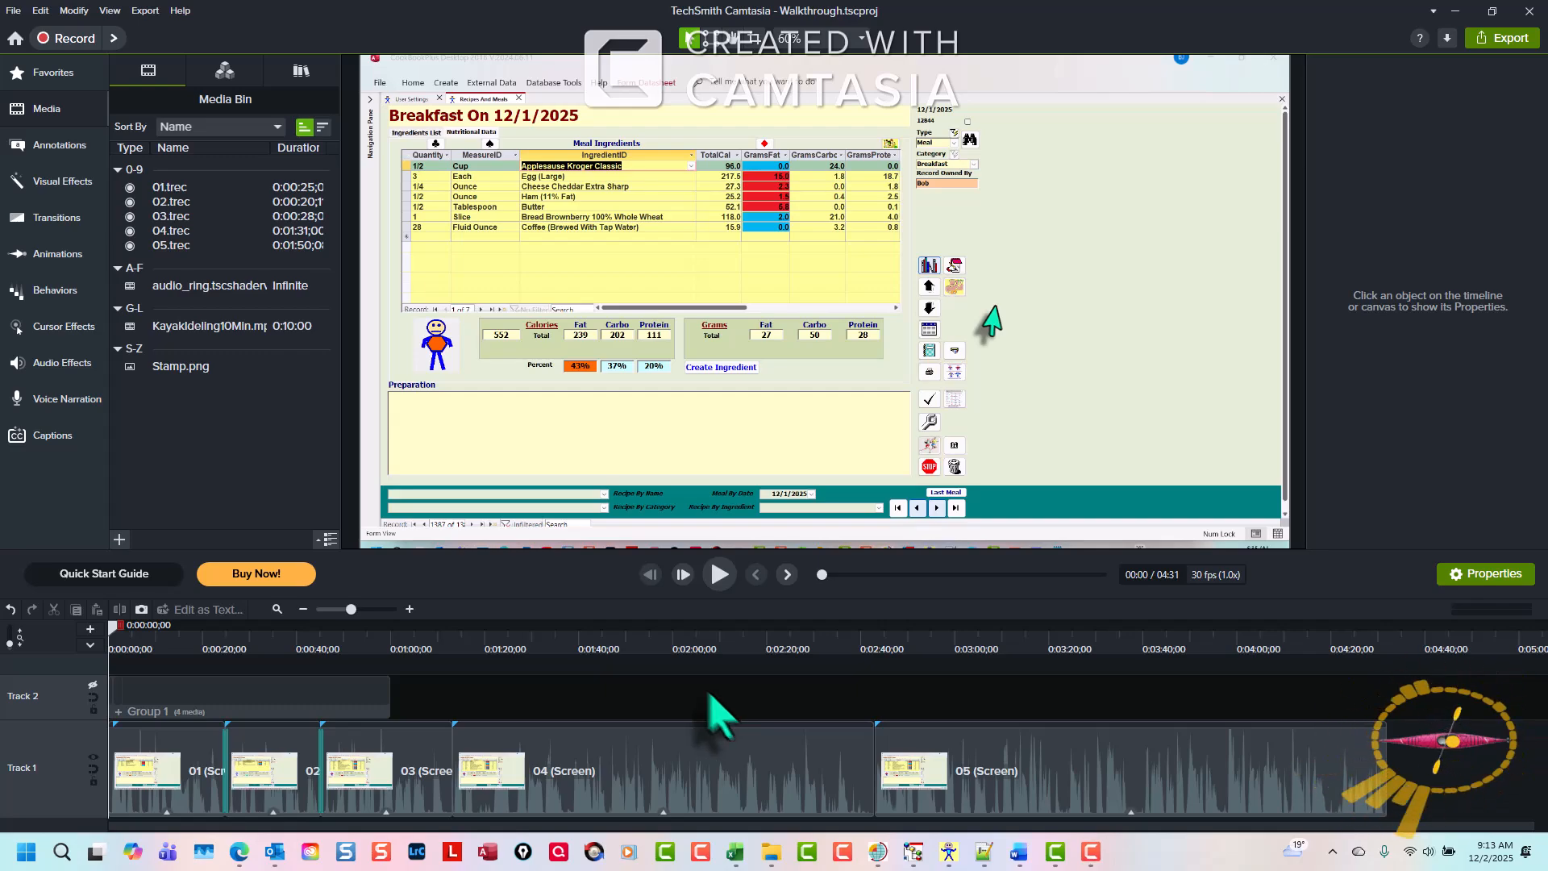
# - Inspect each screen clip on the timeline in turn, from 01 through 05
pyautogui.click(161, 774)
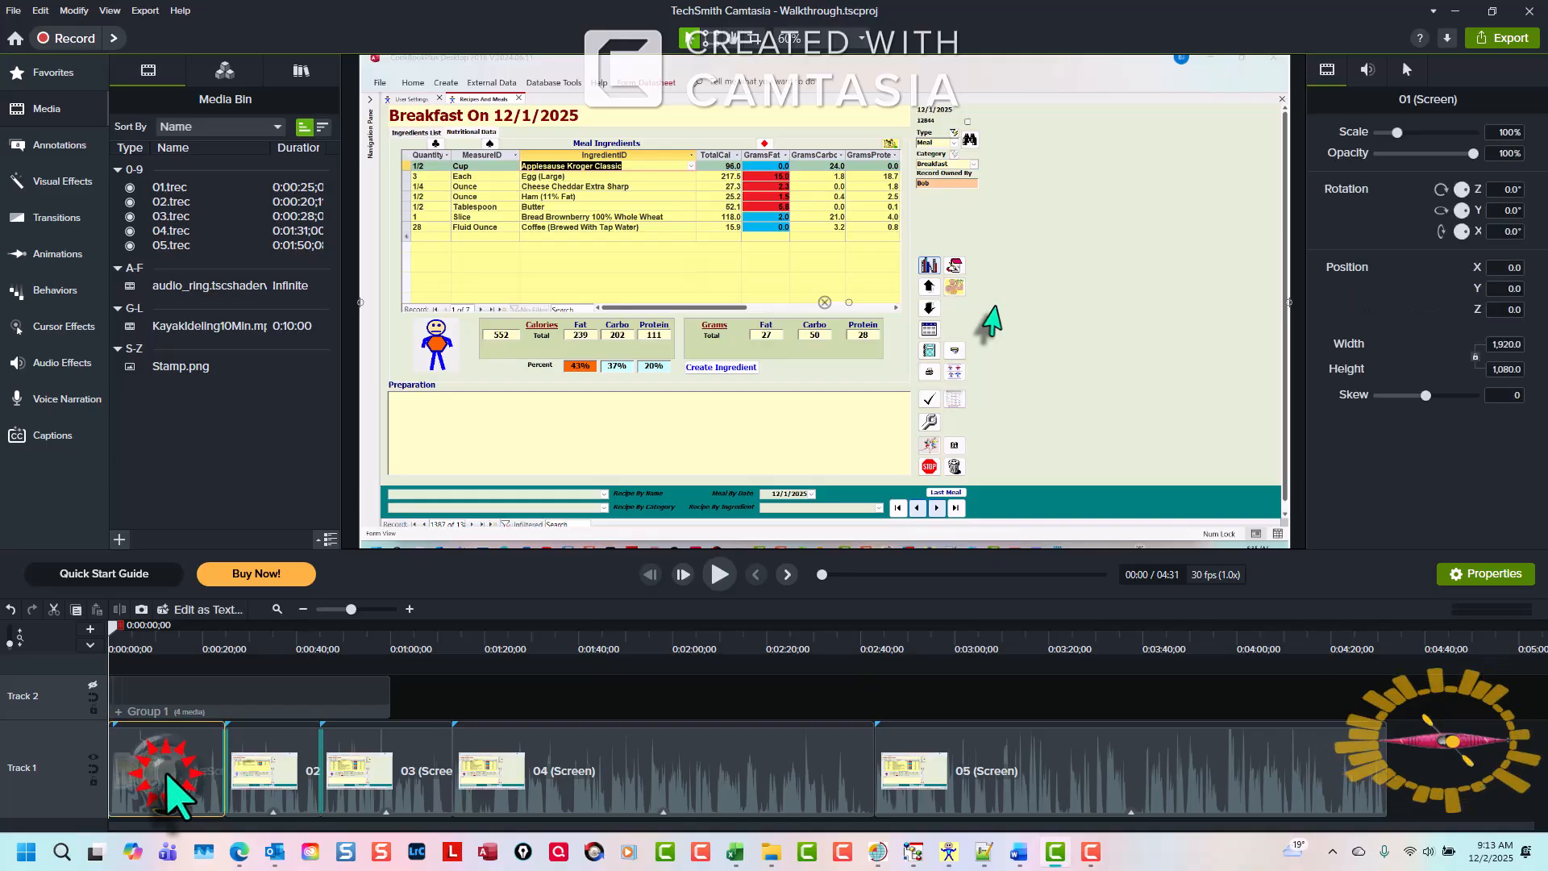
pyautogui.click(283, 766)
pyautogui.click(396, 779)
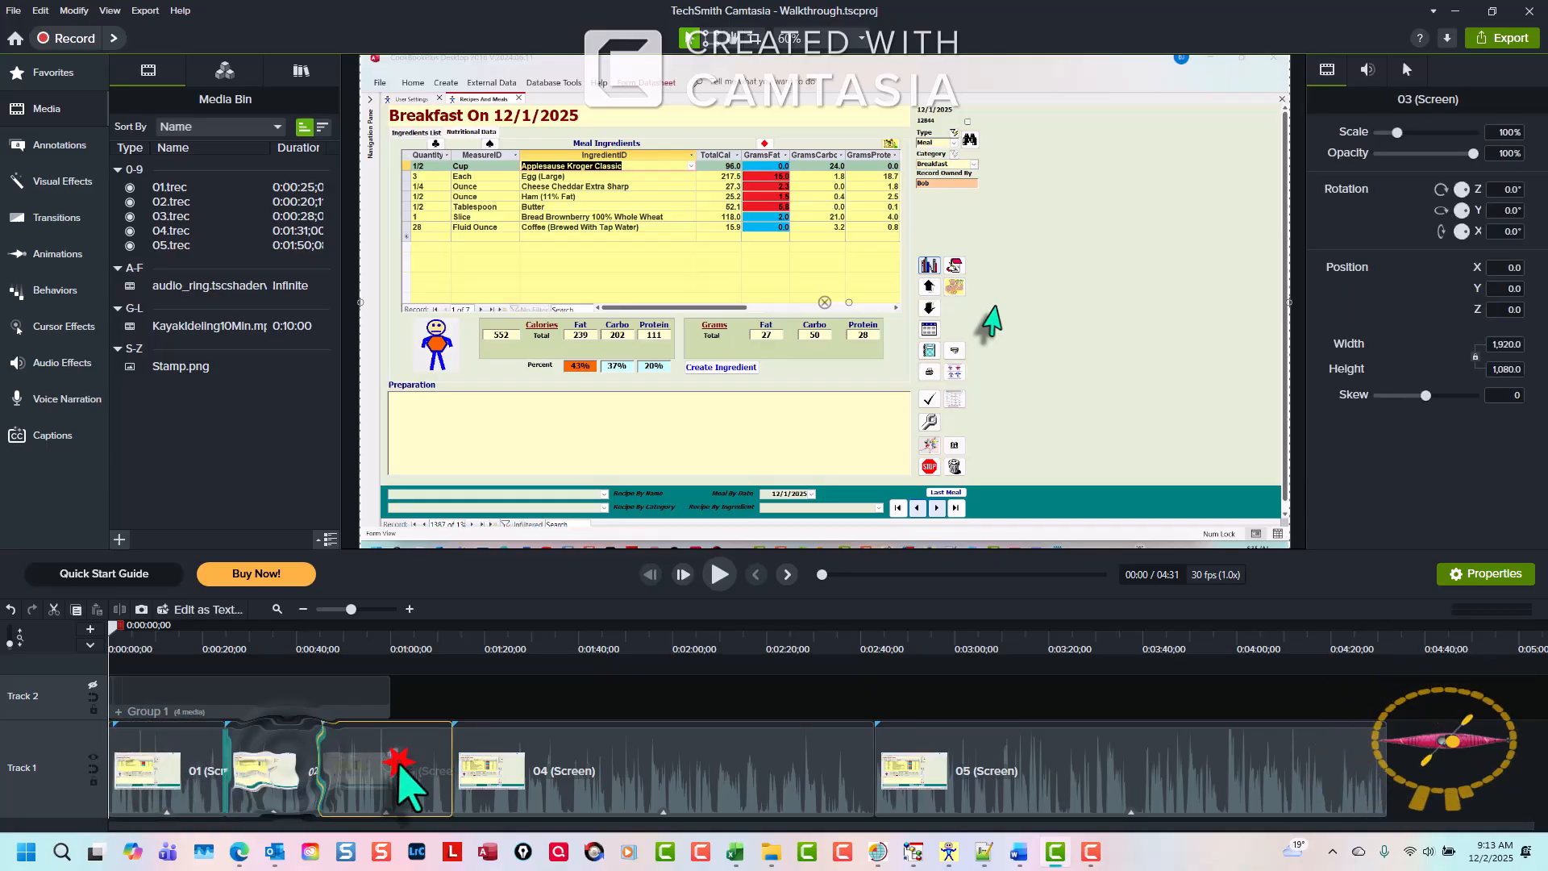
pyautogui.click(532, 770)
pyautogui.click(1018, 768)
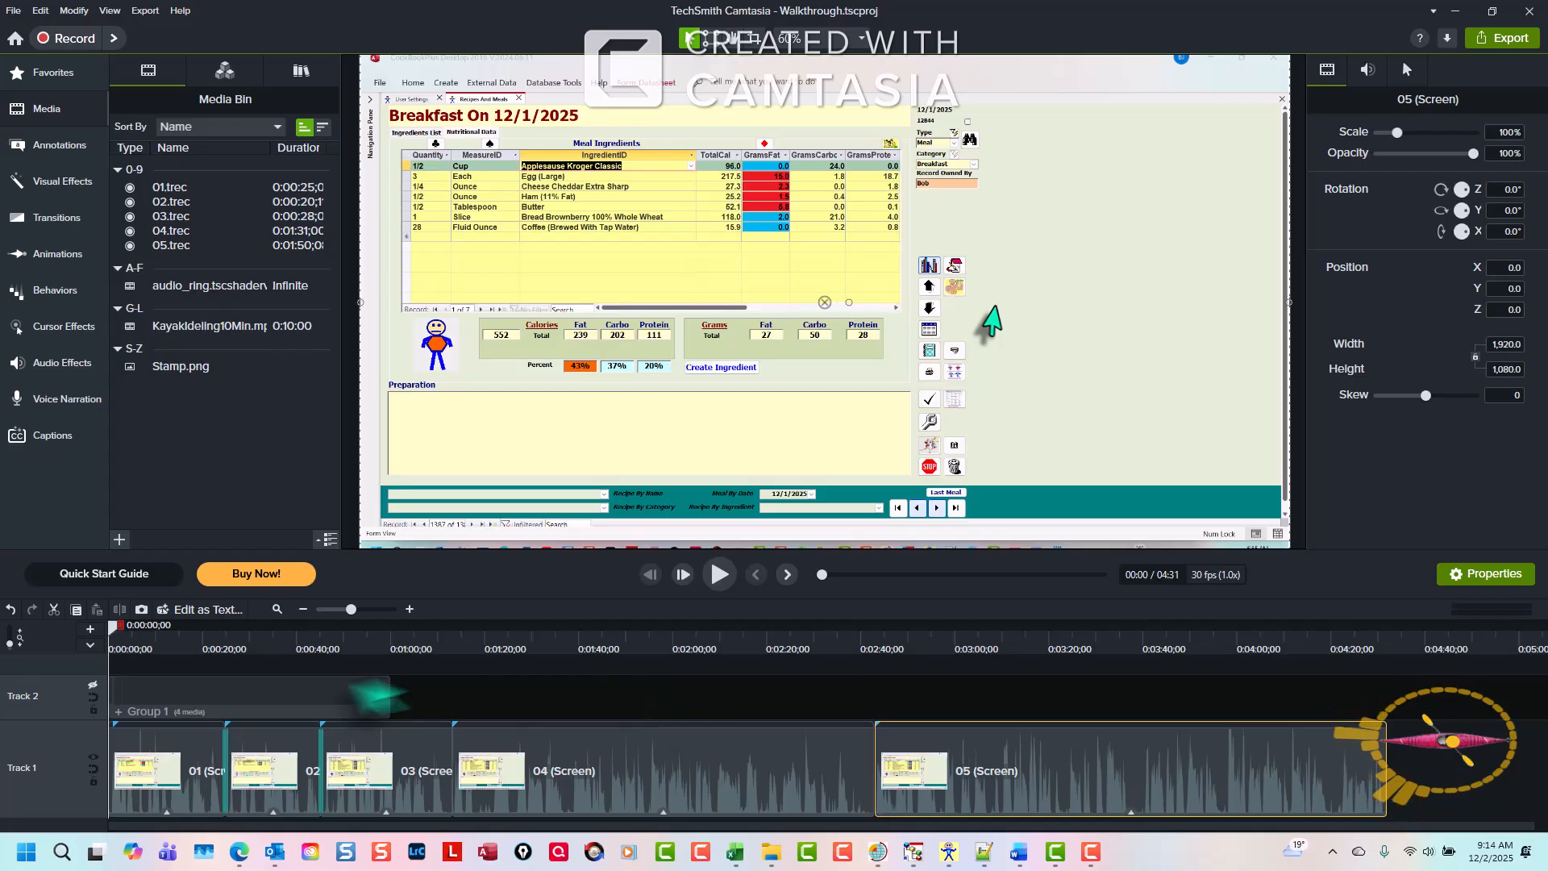
pyautogui.click(147, 771)
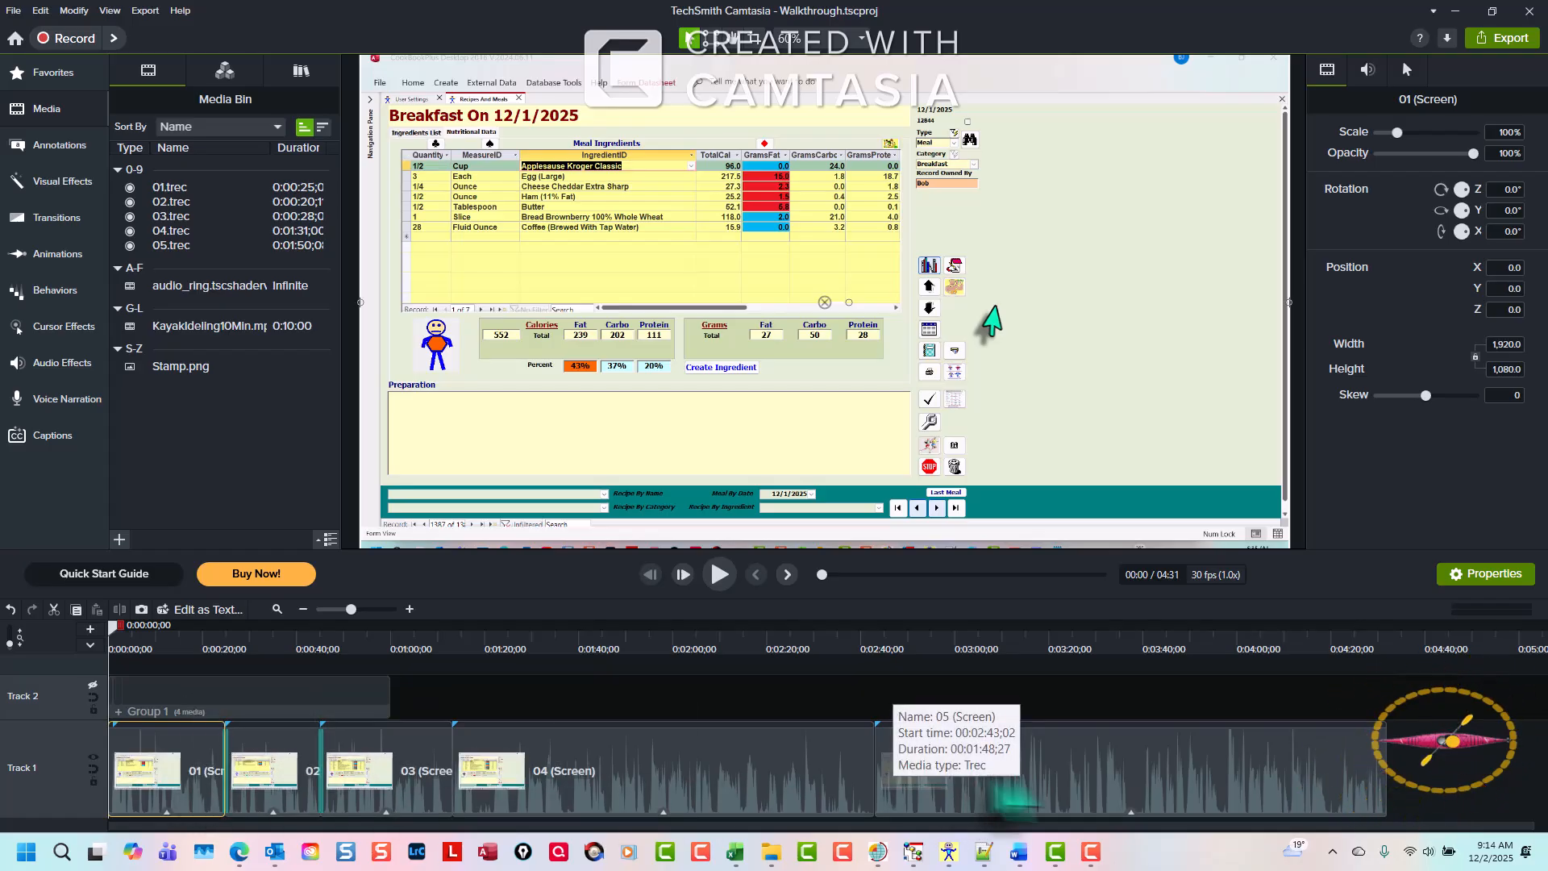
# - Send clip 01's audio to Audiate and import it as one scene
pyautogui.click(1368, 69)
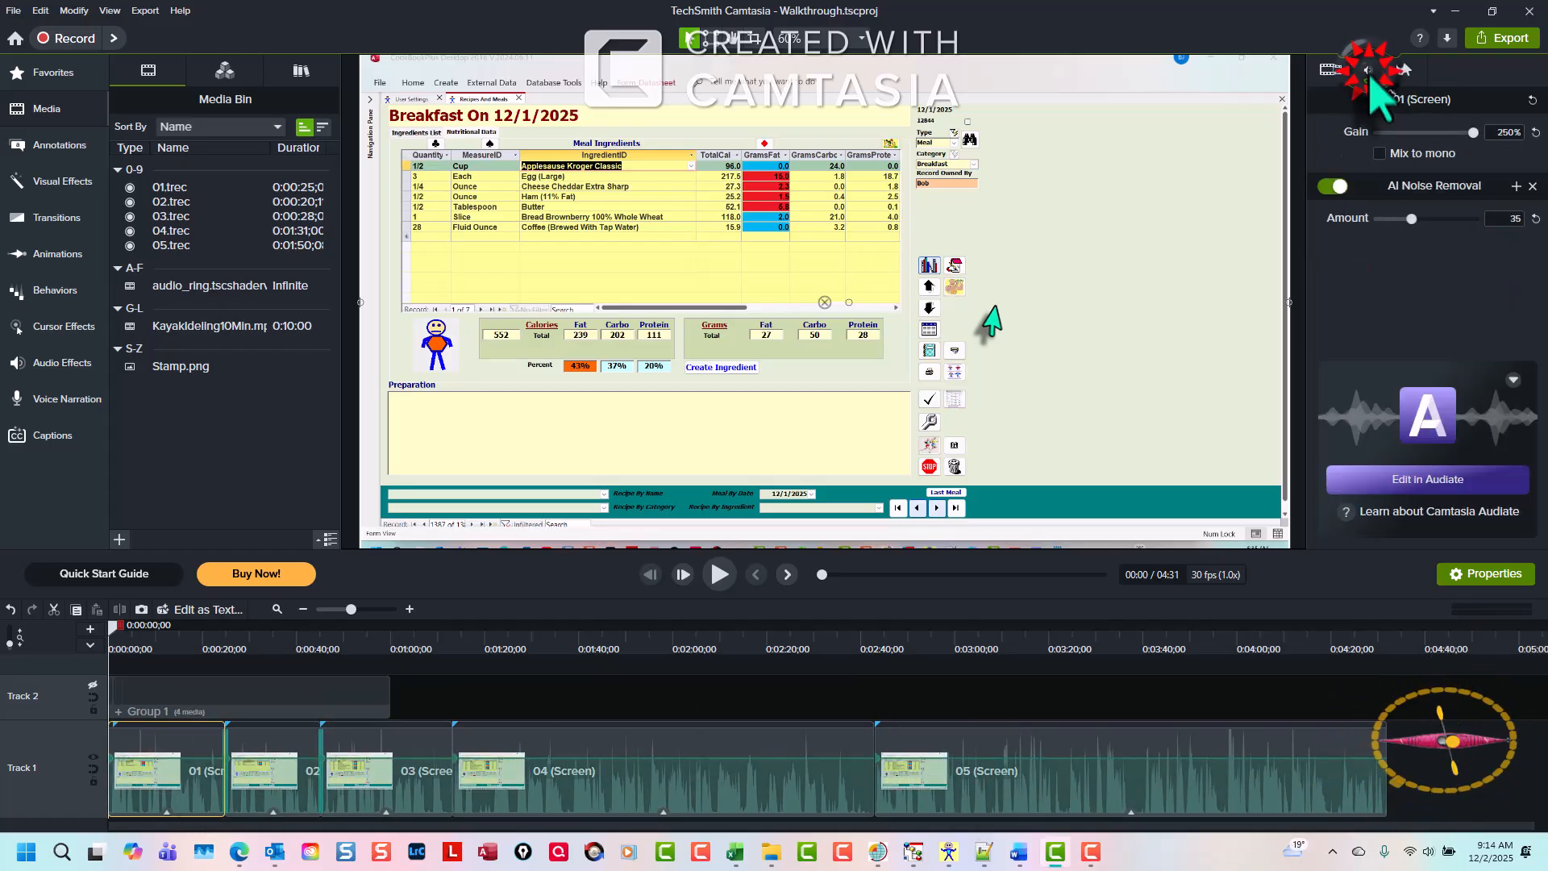
pyautogui.click(1510, 367)
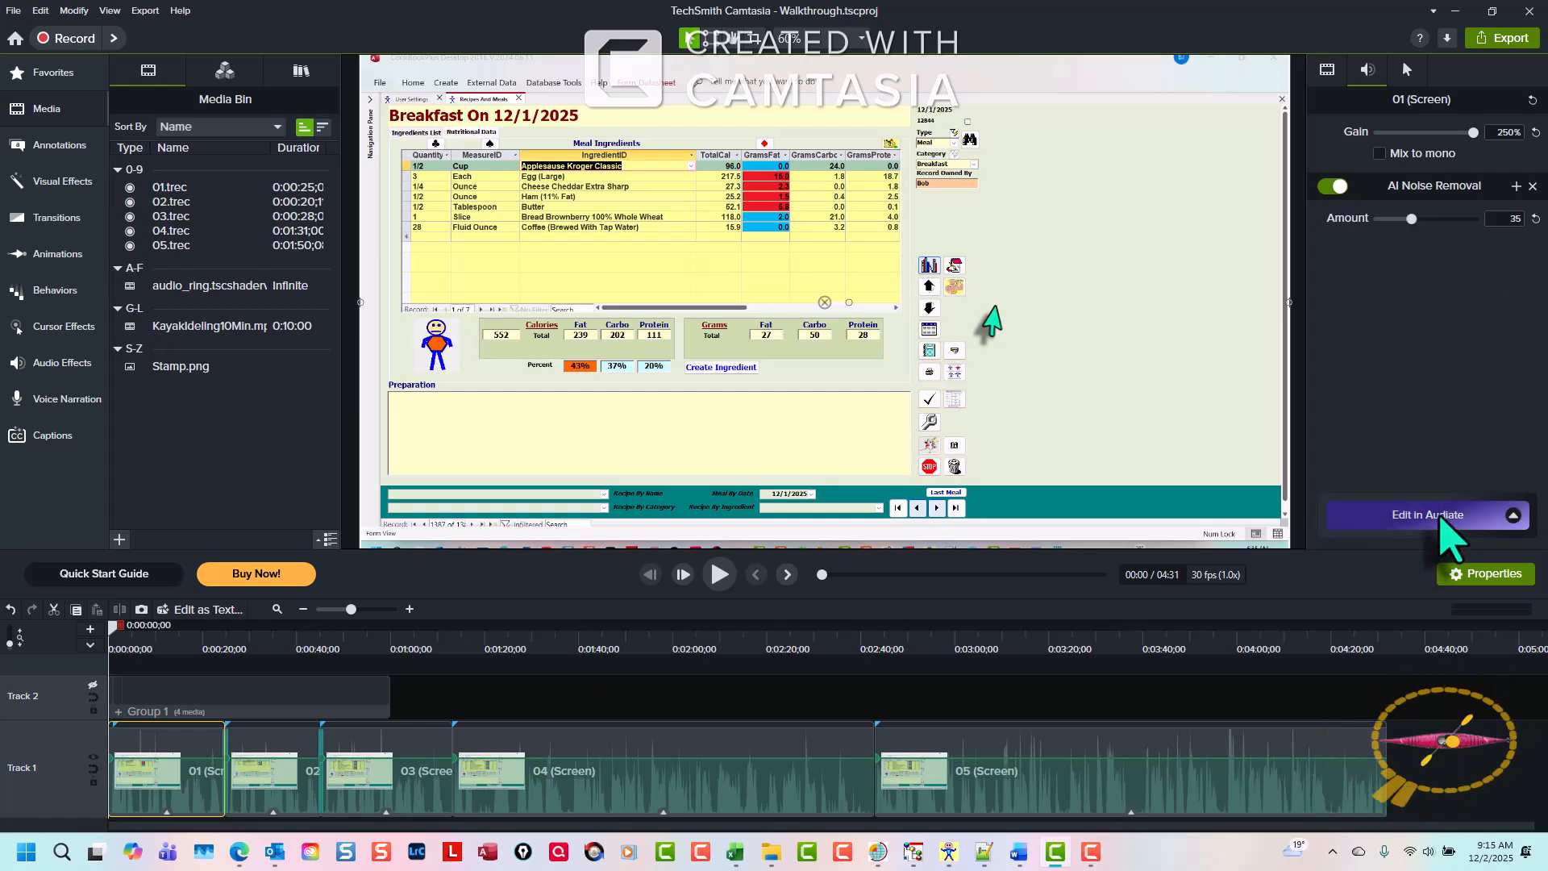
pyautogui.click(1441, 518)
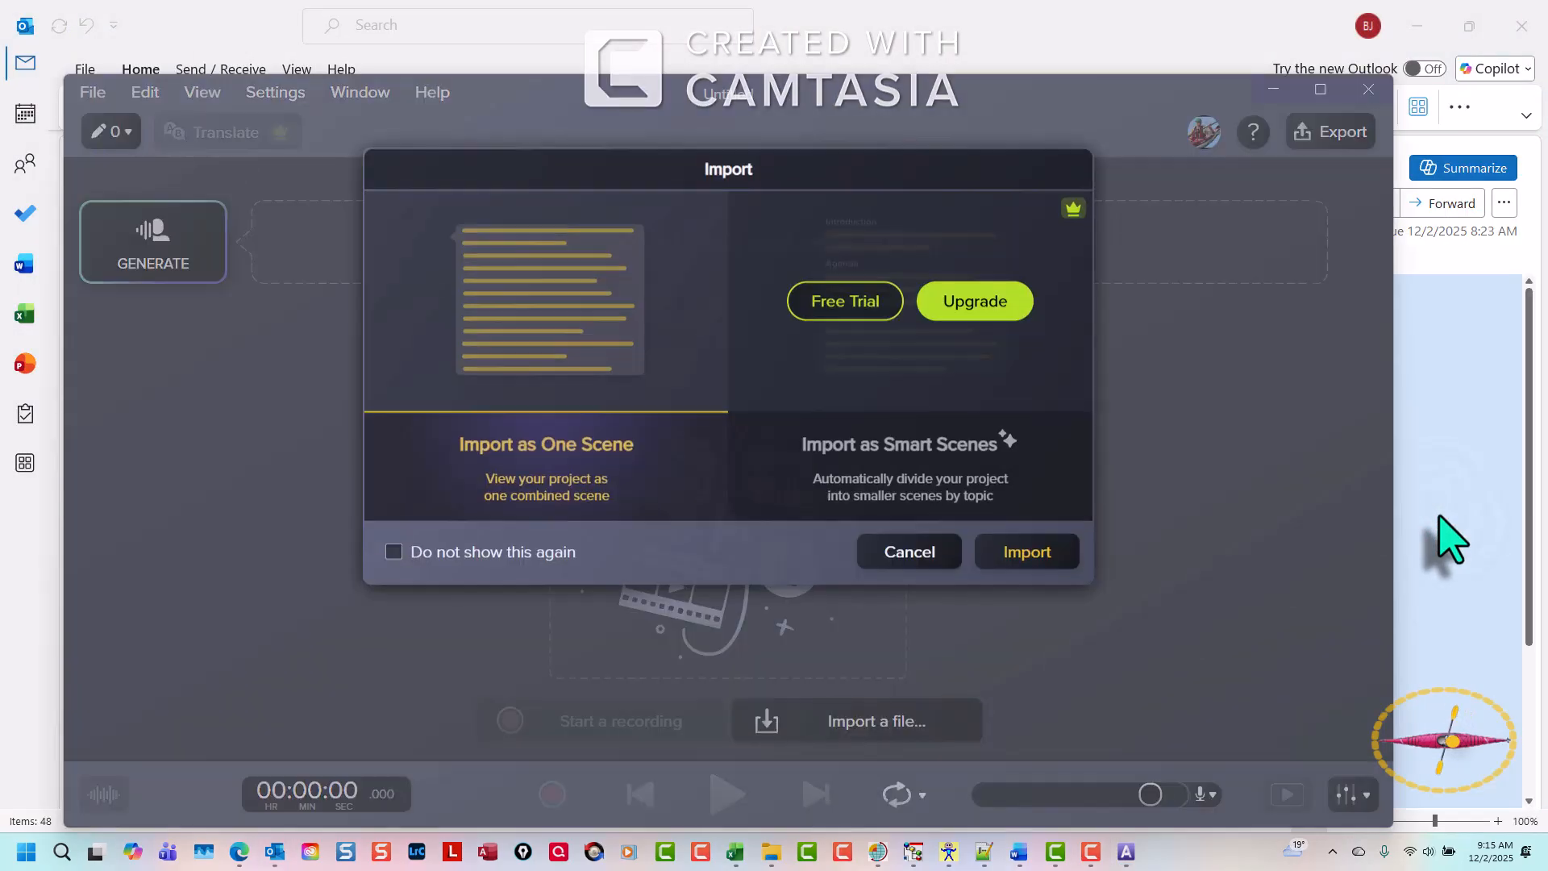
pyautogui.click(1047, 552)
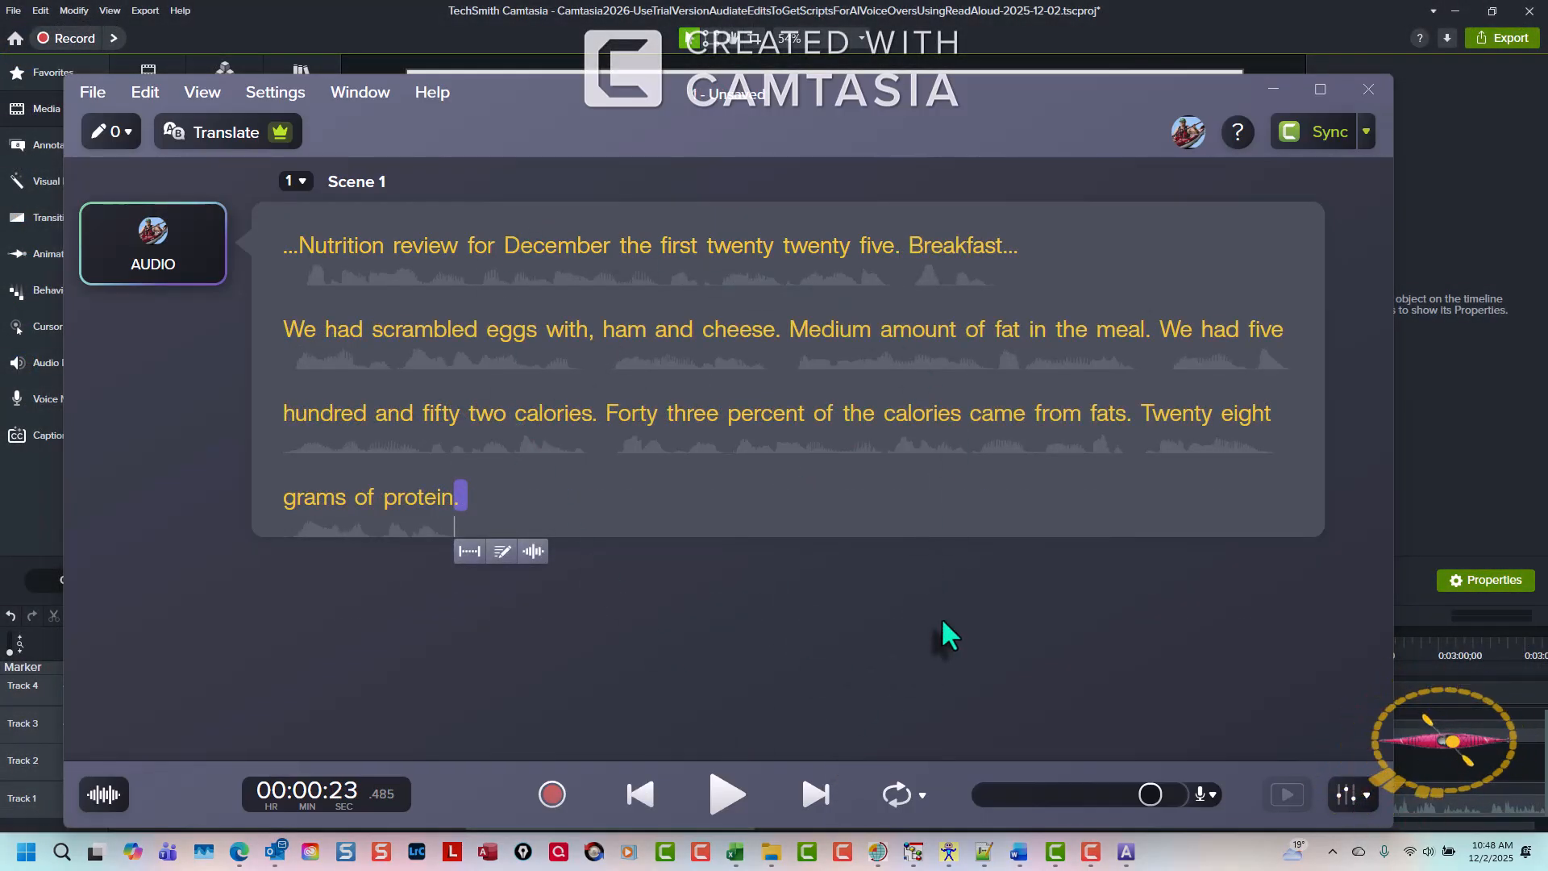
# - Copy the whole Audiate transcript and paste it into a blank Word document
pyautogui.click(1003, 510)
pyautogui.hotkey('ctrl', 'a')
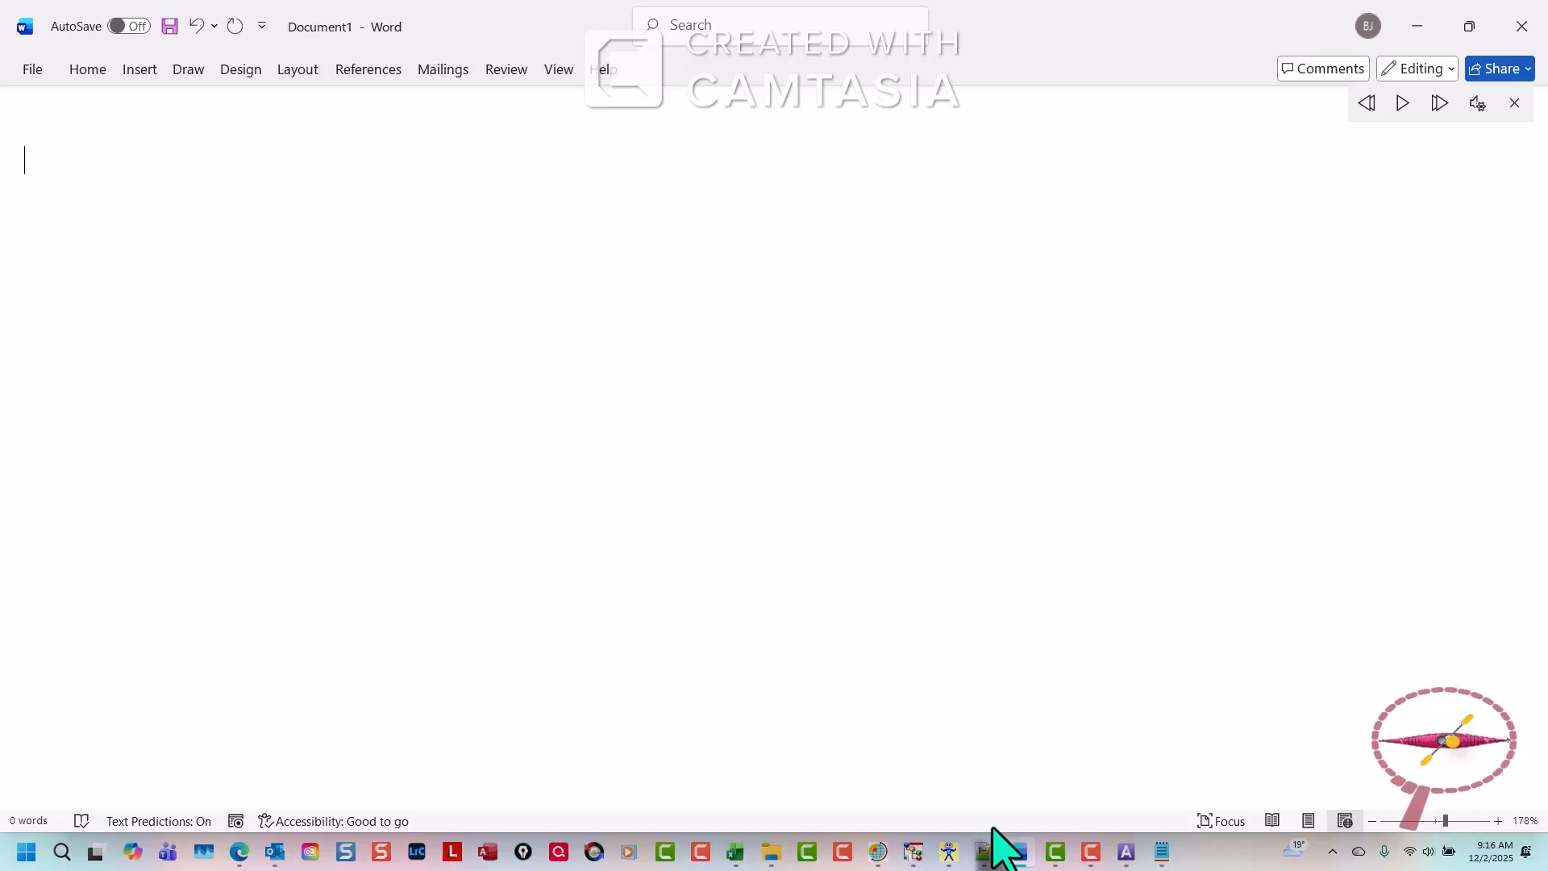
pyautogui.write('...Nutrition review for December the first twenty twenty five... Breakfast... We had scrambled eggs with...ham and cheese... medium amount of fat in the meal. We had five hundred and fifty two calories. Forty three percent of the calories came from fats. Twenty eight grams of protein.')
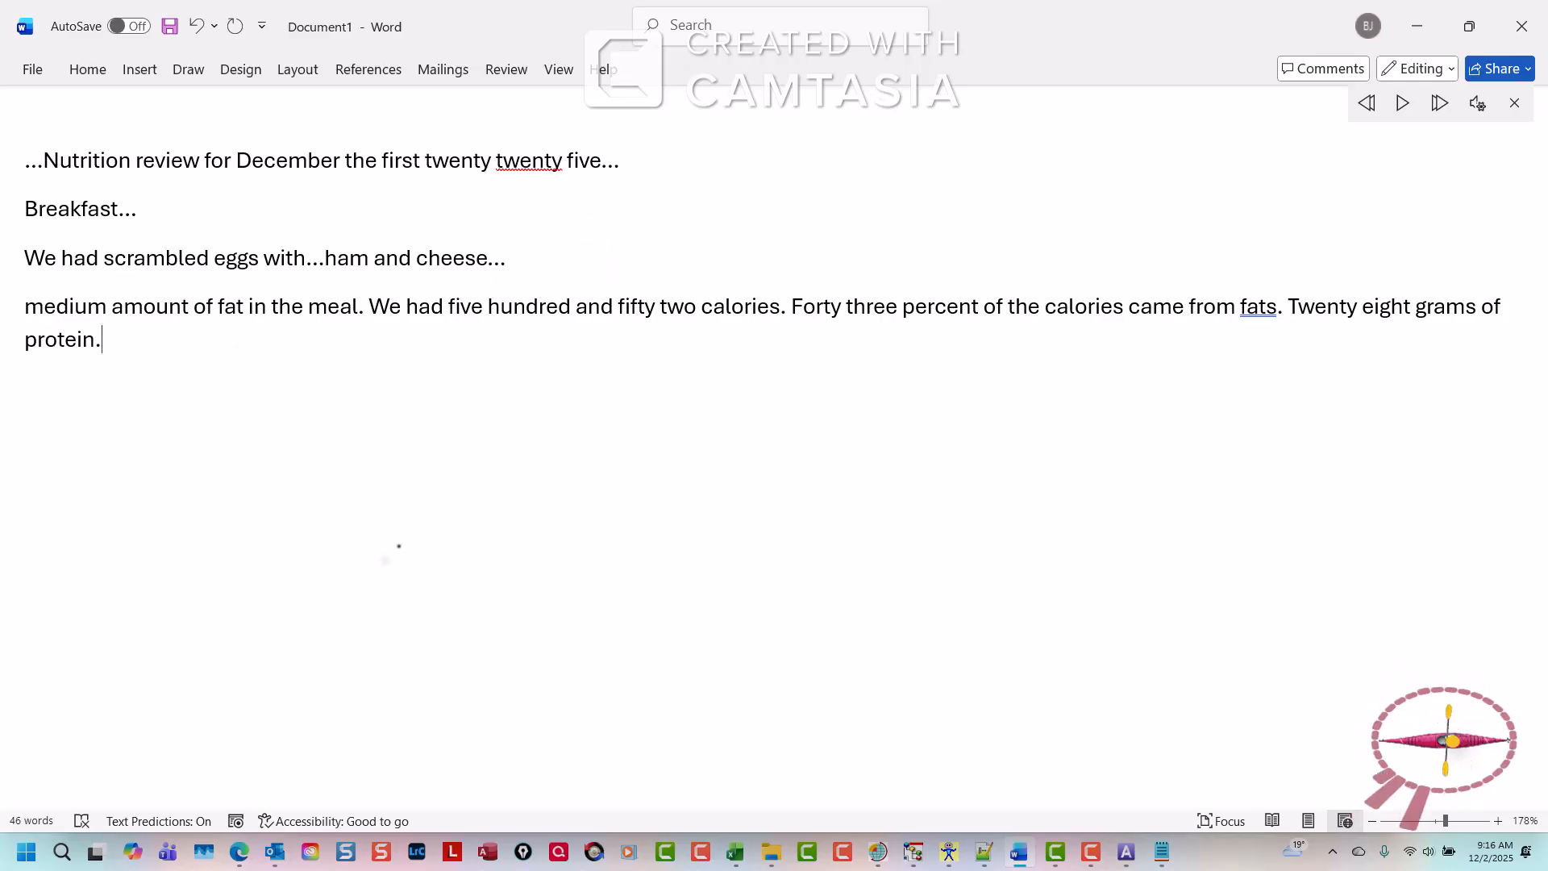
pyautogui.click(398, 557)
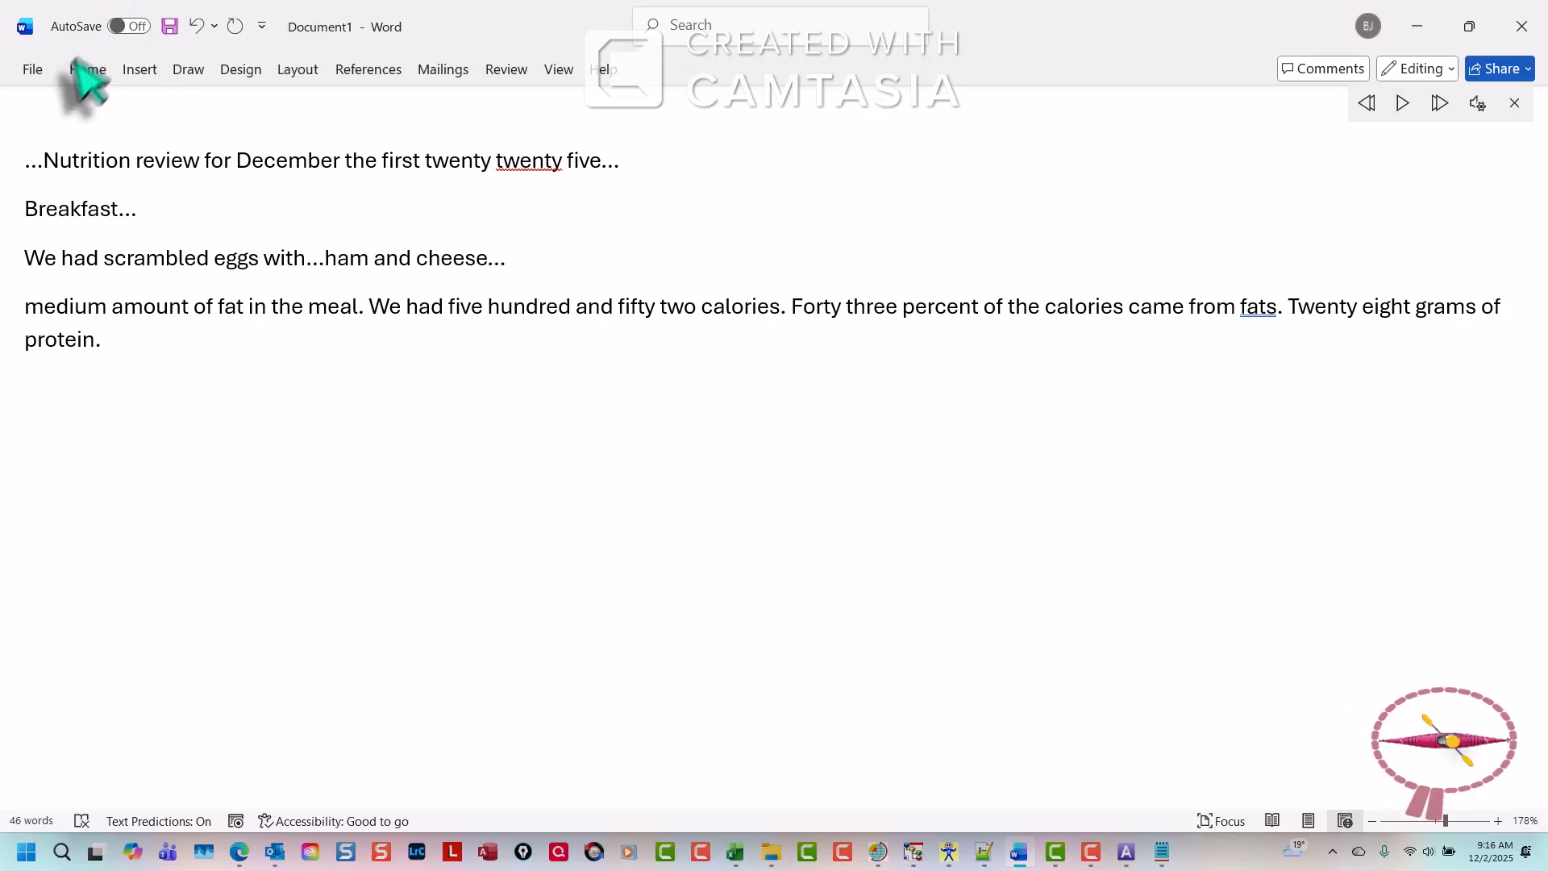
# - Start a system-audio-only recording and have Word's Read Aloud speak the script from the top
pyautogui.click(1090, 852)
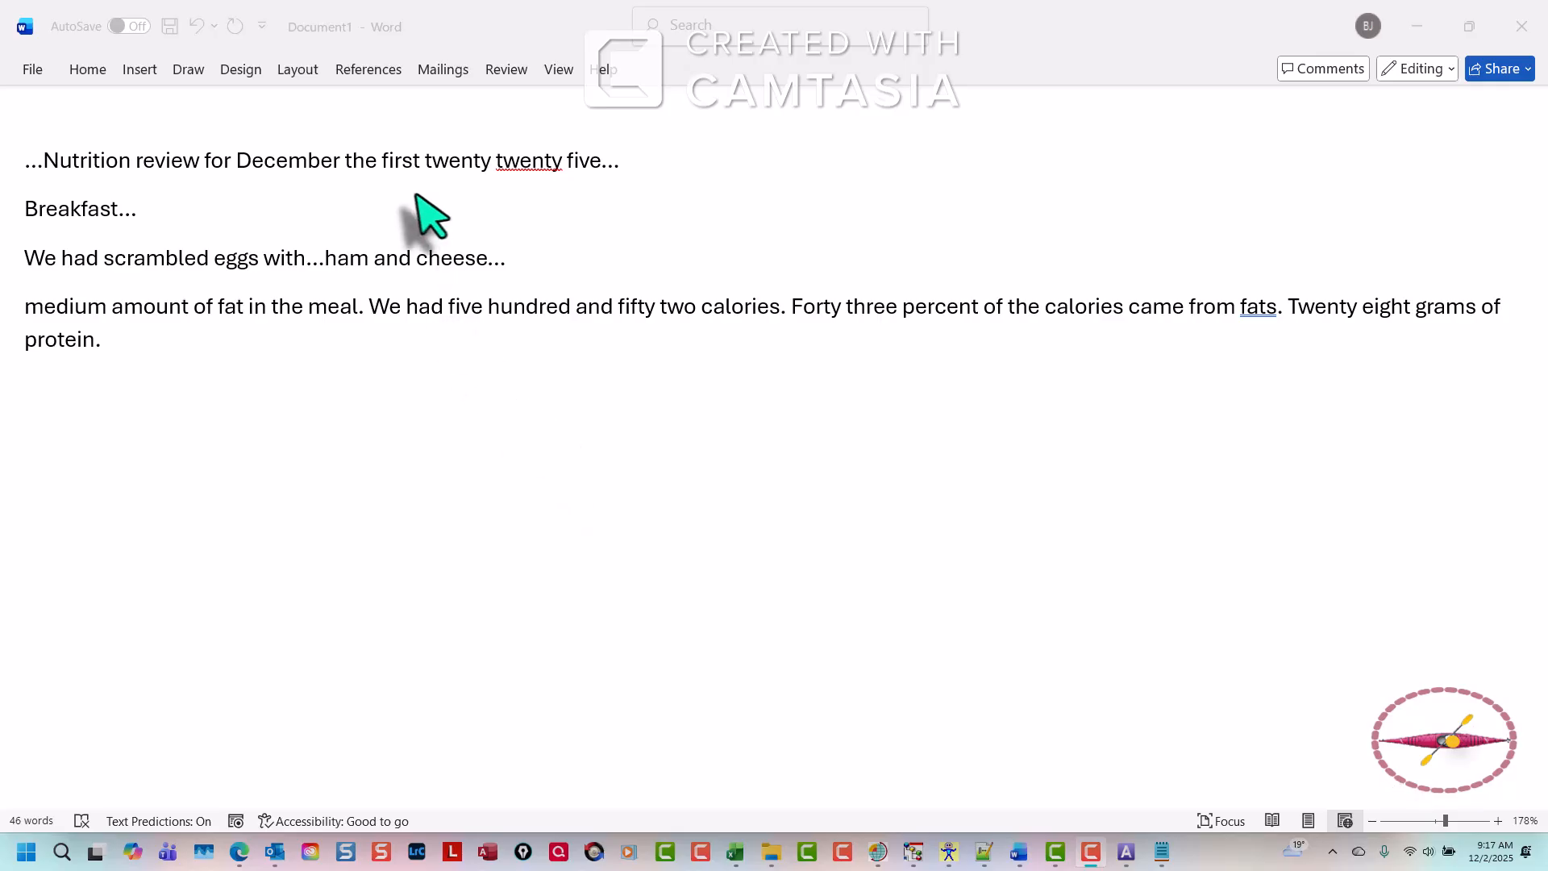
pyautogui.click(351, 191)
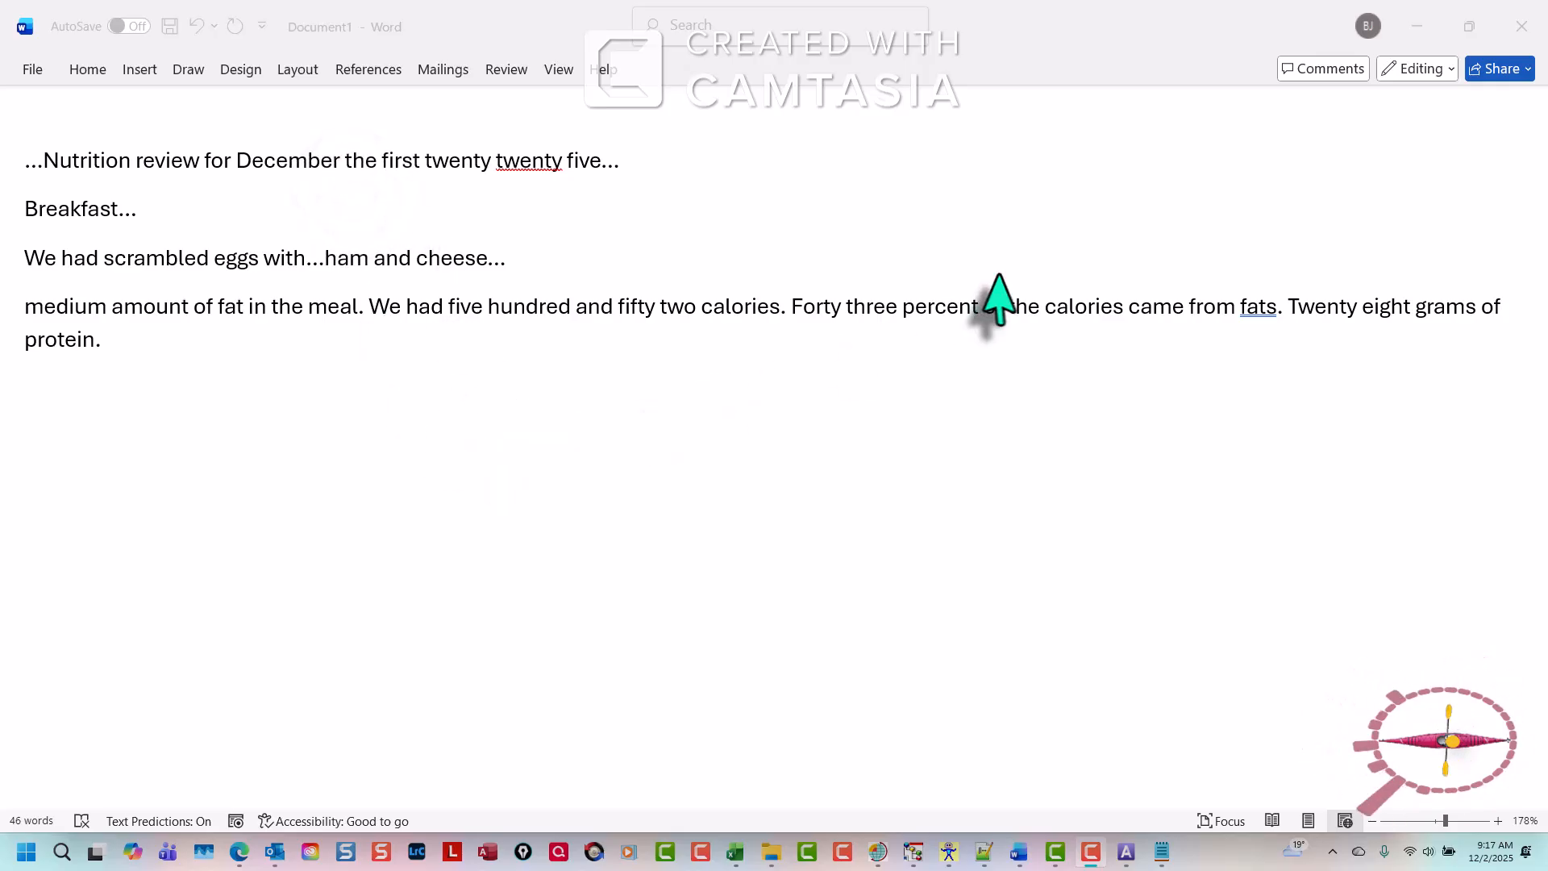
pyautogui.click(1325, 609)
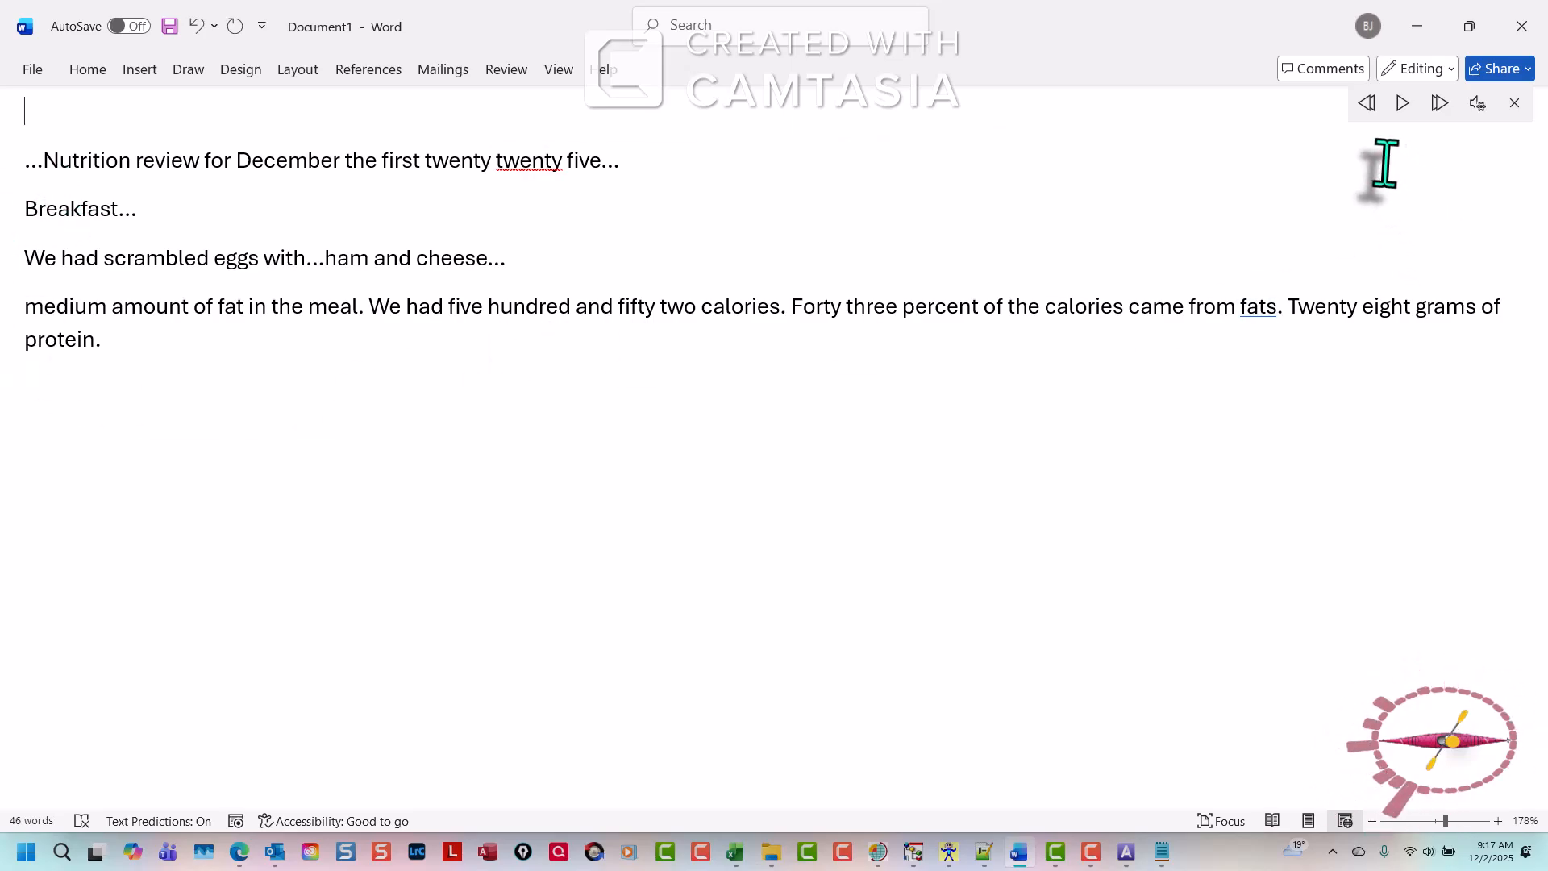
pyautogui.click(1403, 104)
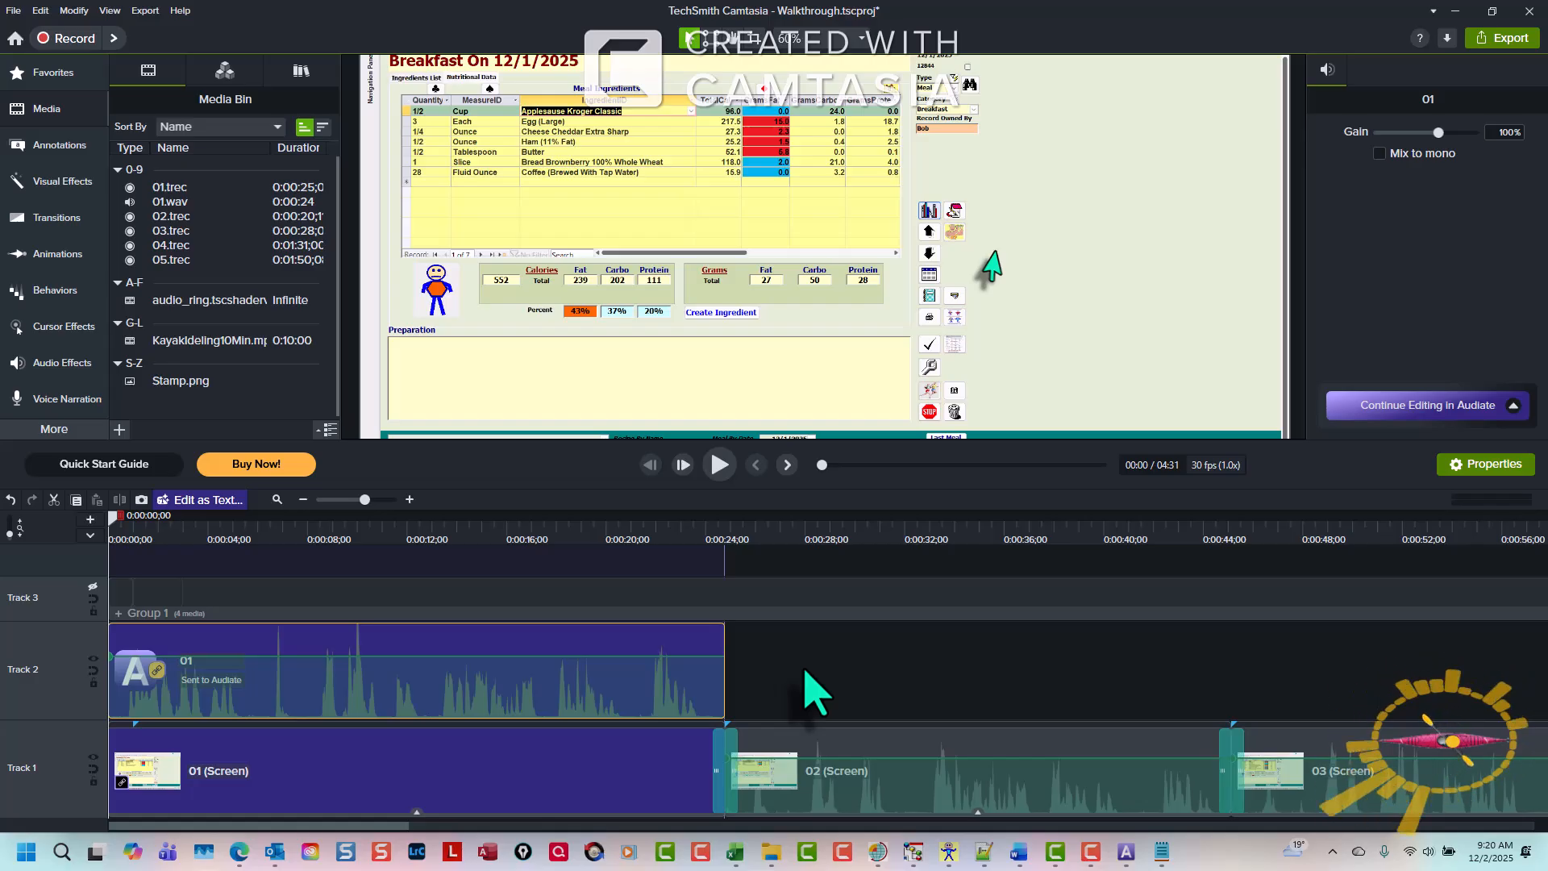
# - Import the AA.trec recording into the Media Bin
pyautogui.click(815, 690)
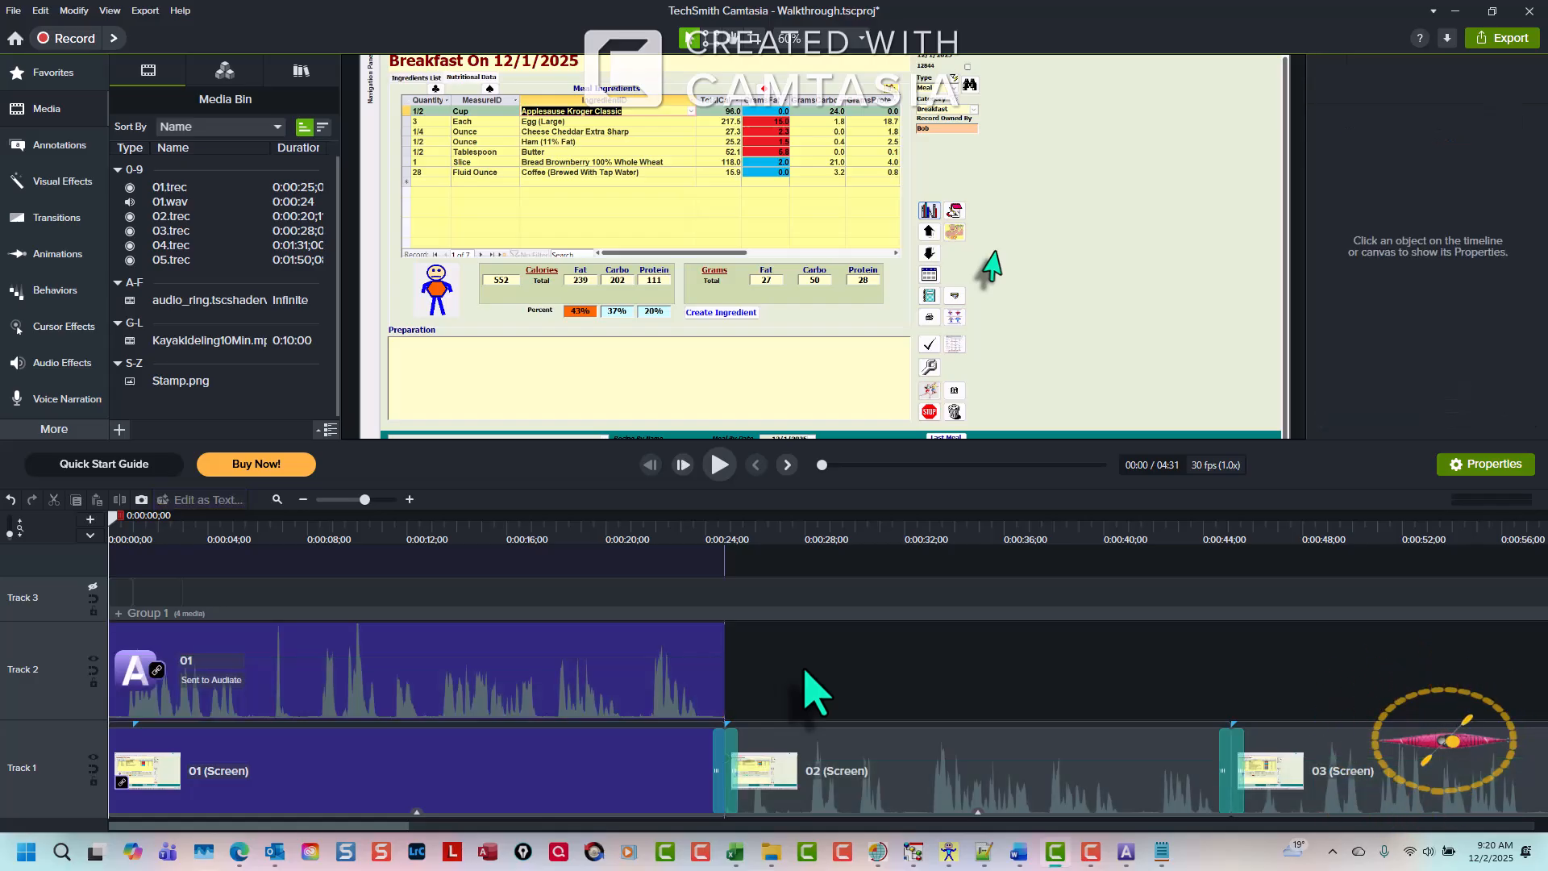
pyautogui.hotkey('ctrl', 'i')
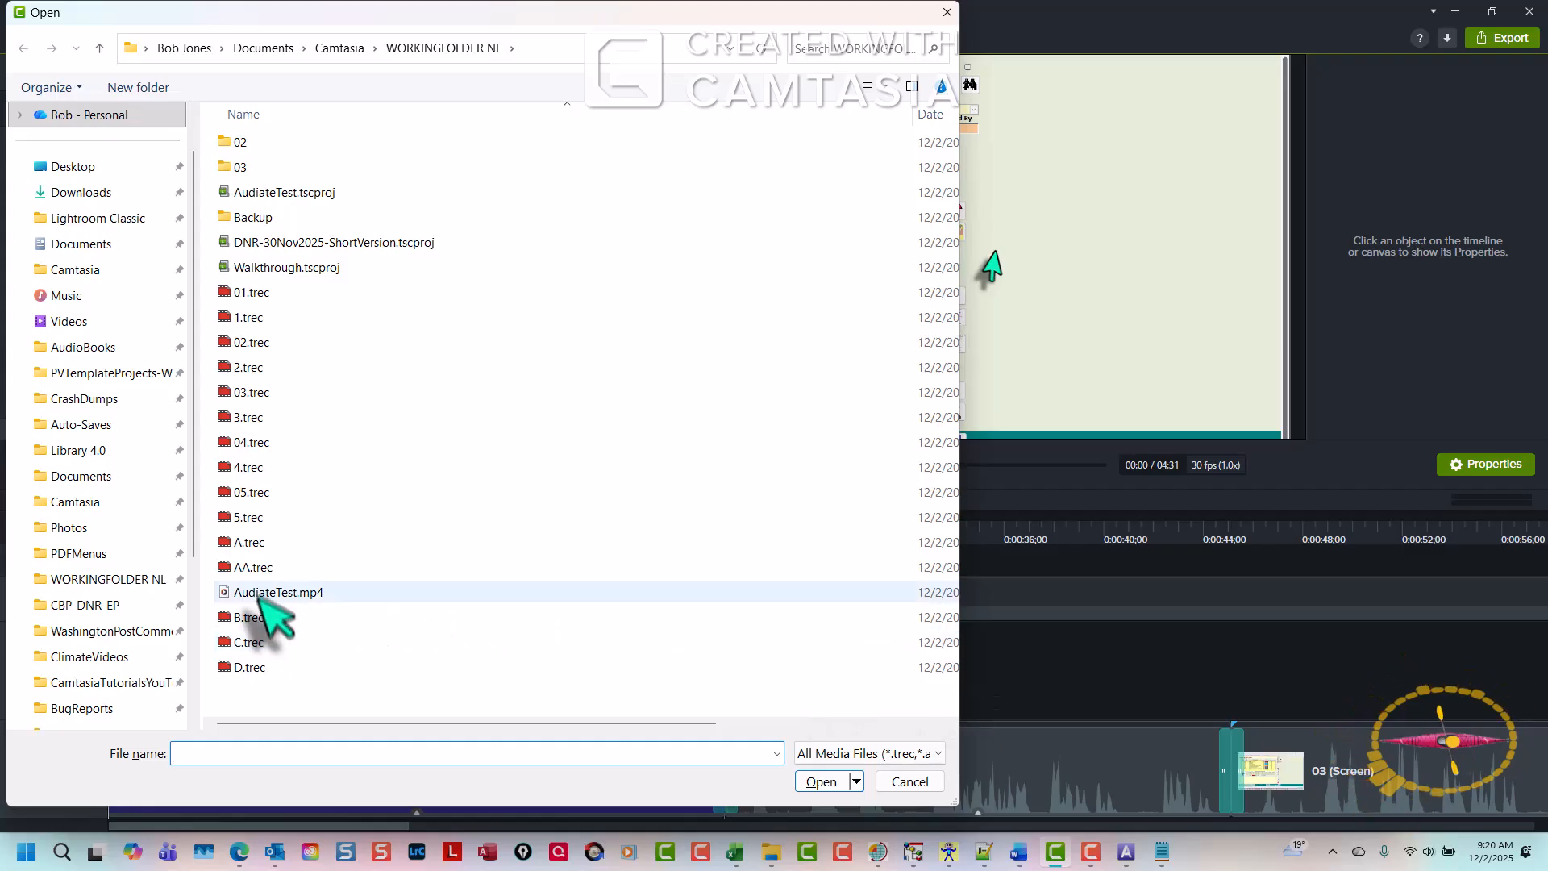
pyautogui.click(256, 567)
pyautogui.doubleClick(256, 567)
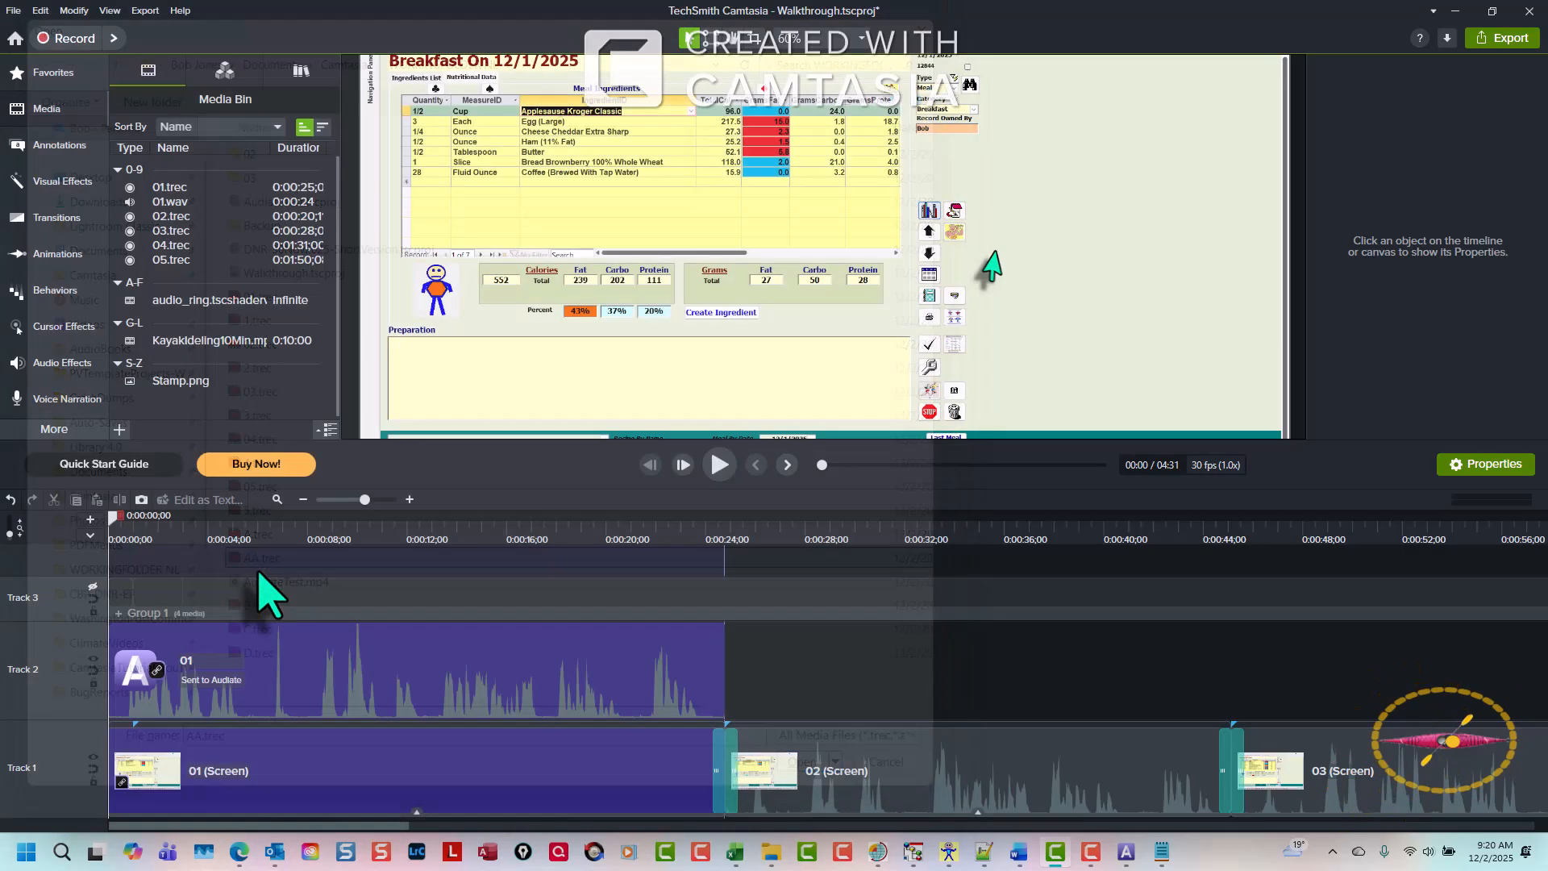
# - Replace the Audiate audio clip on Track 2 with the AA.trec media
pyautogui.click(216, 680)
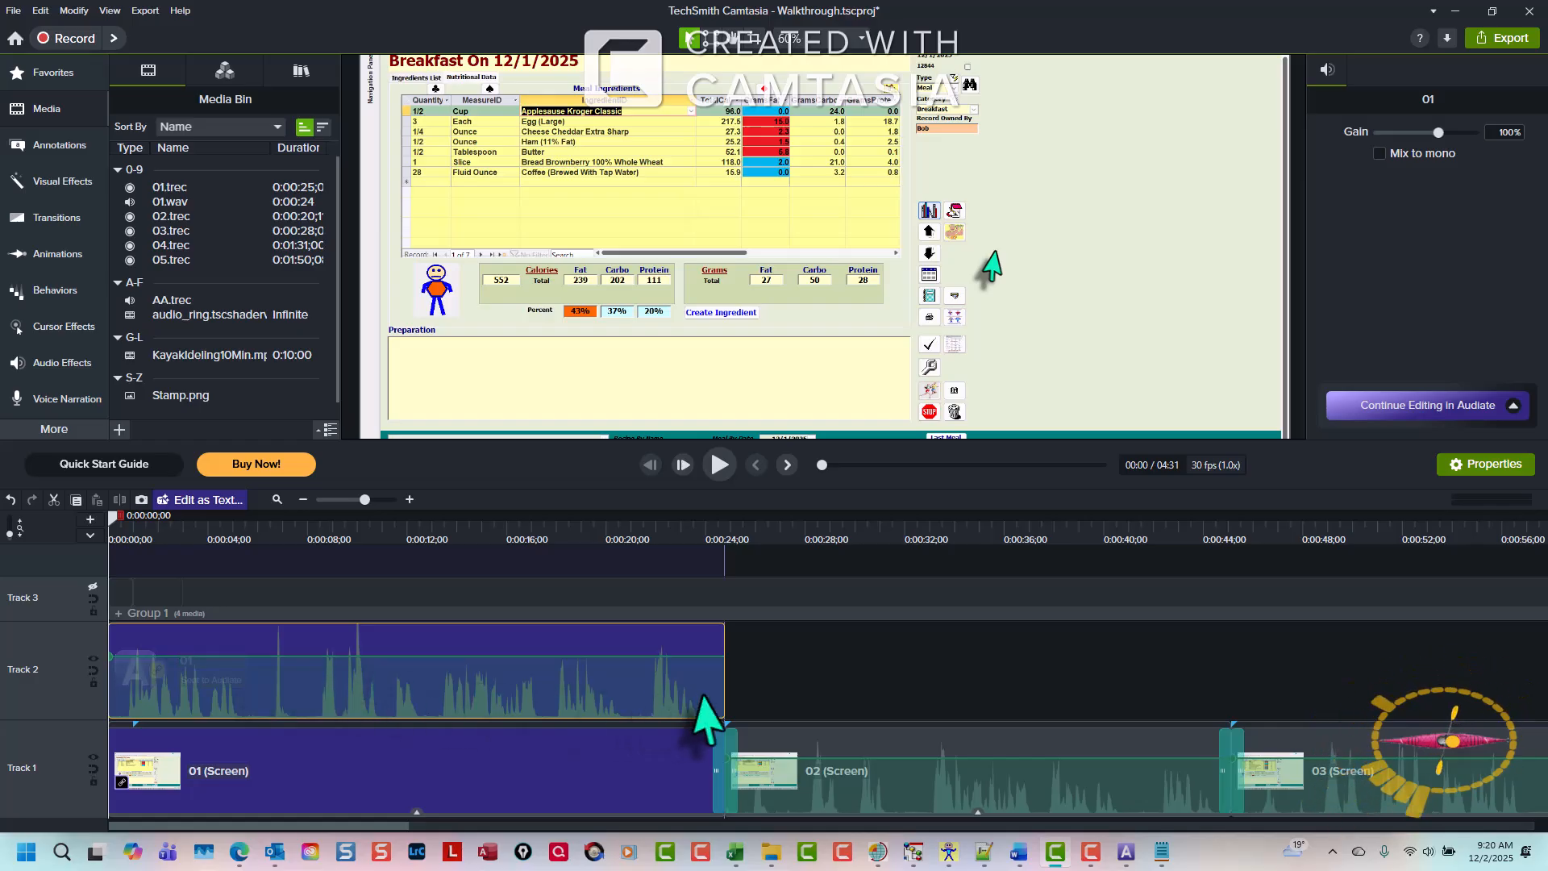
pyautogui.click(157, 300)
pyautogui.rightClick(162, 304)
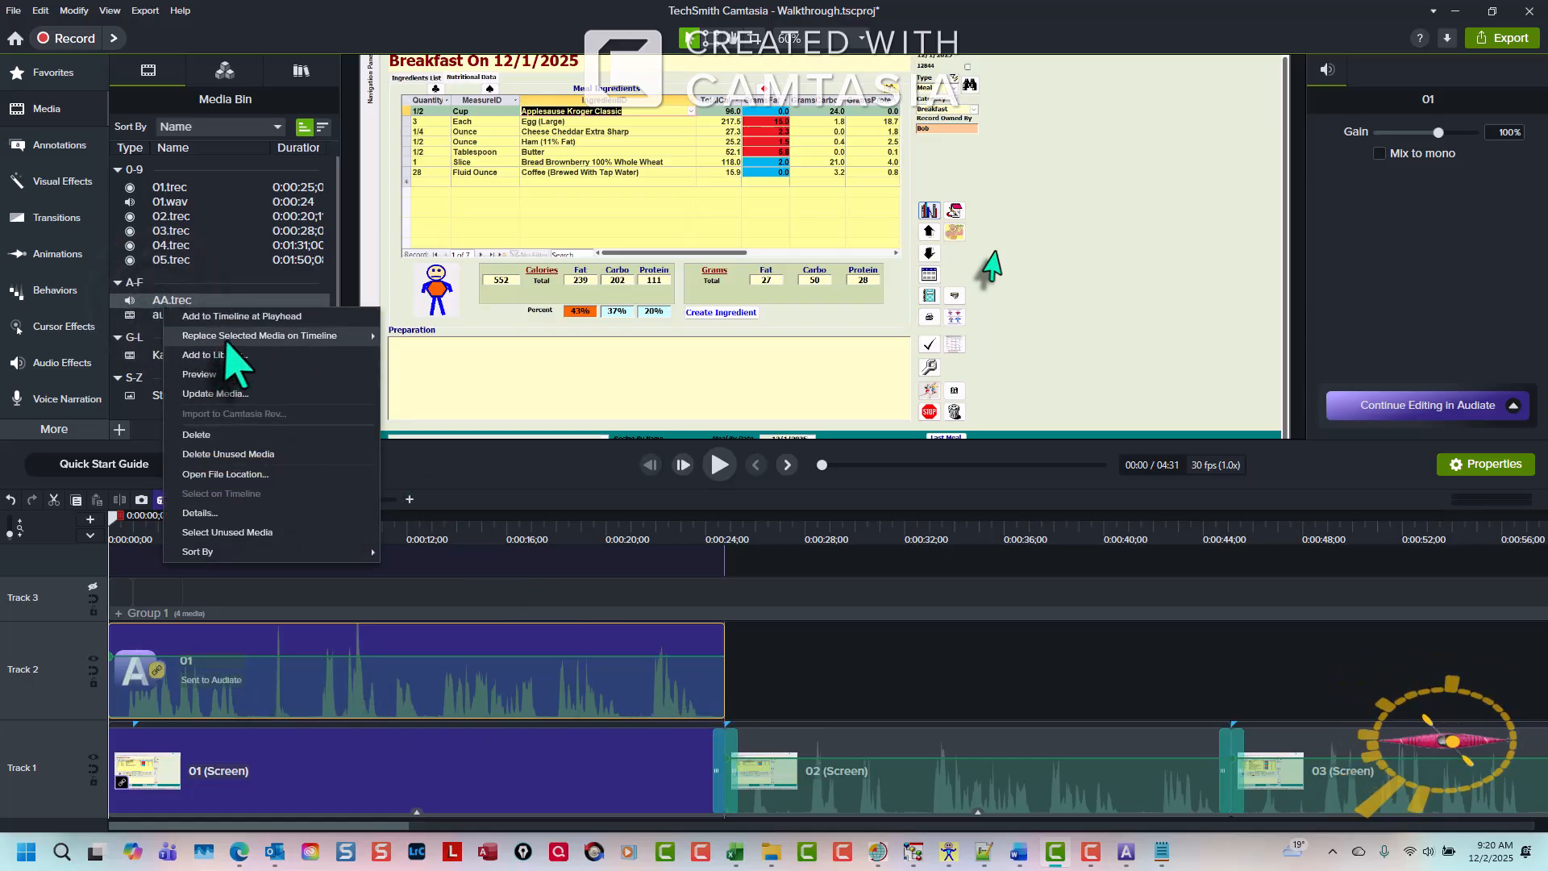
pyautogui.moveTo(234, 338)
pyautogui.click(432, 336)
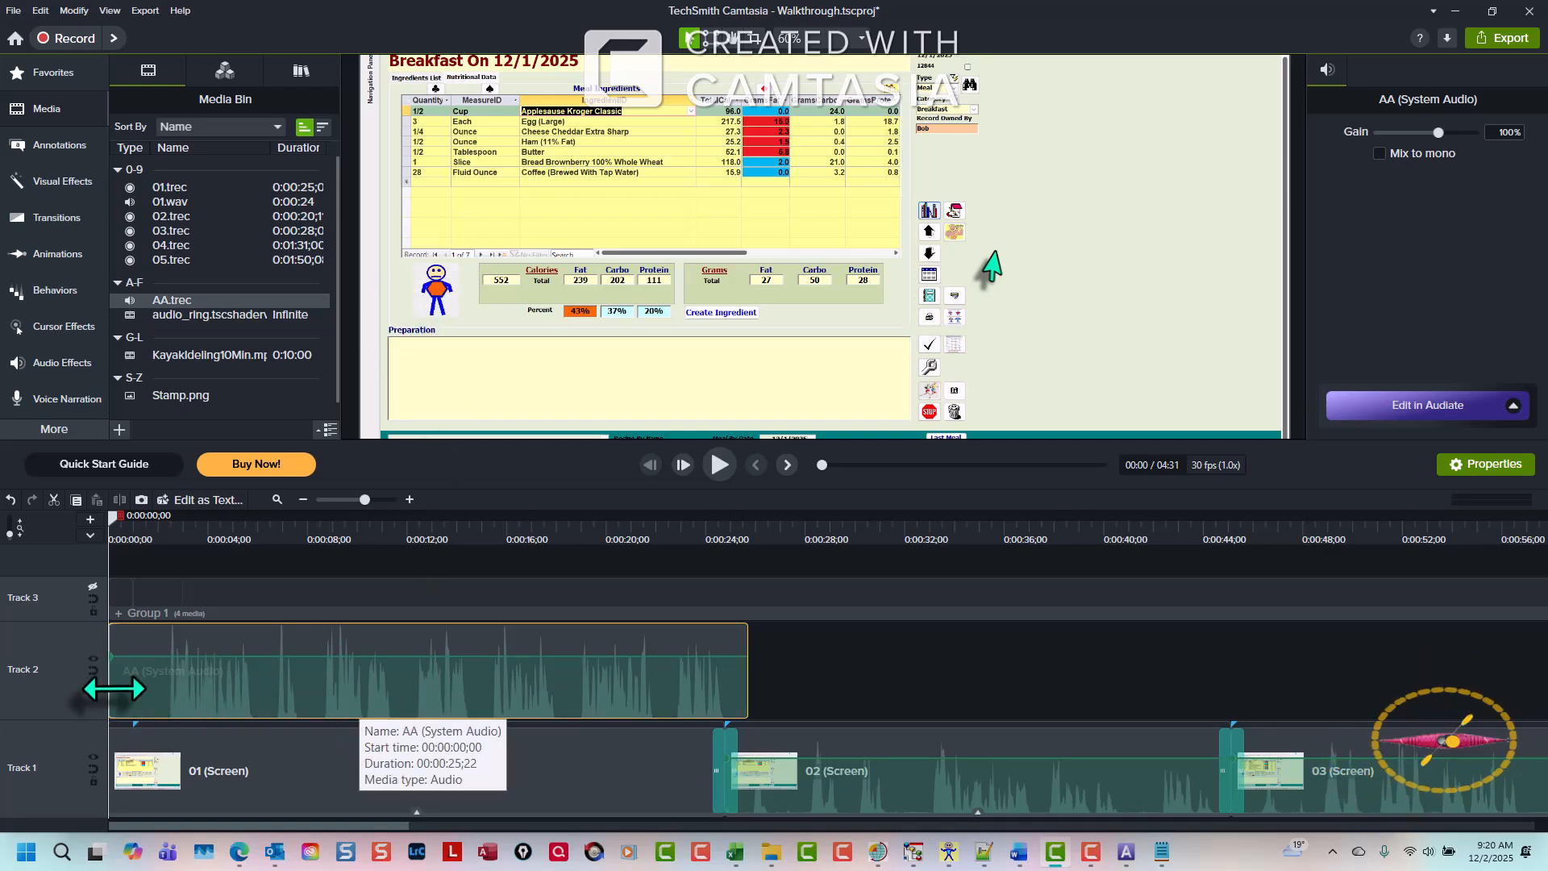
# - Trim the AA (System Audio) clip to about 24 seconds long
pyautogui.click(92, 675)
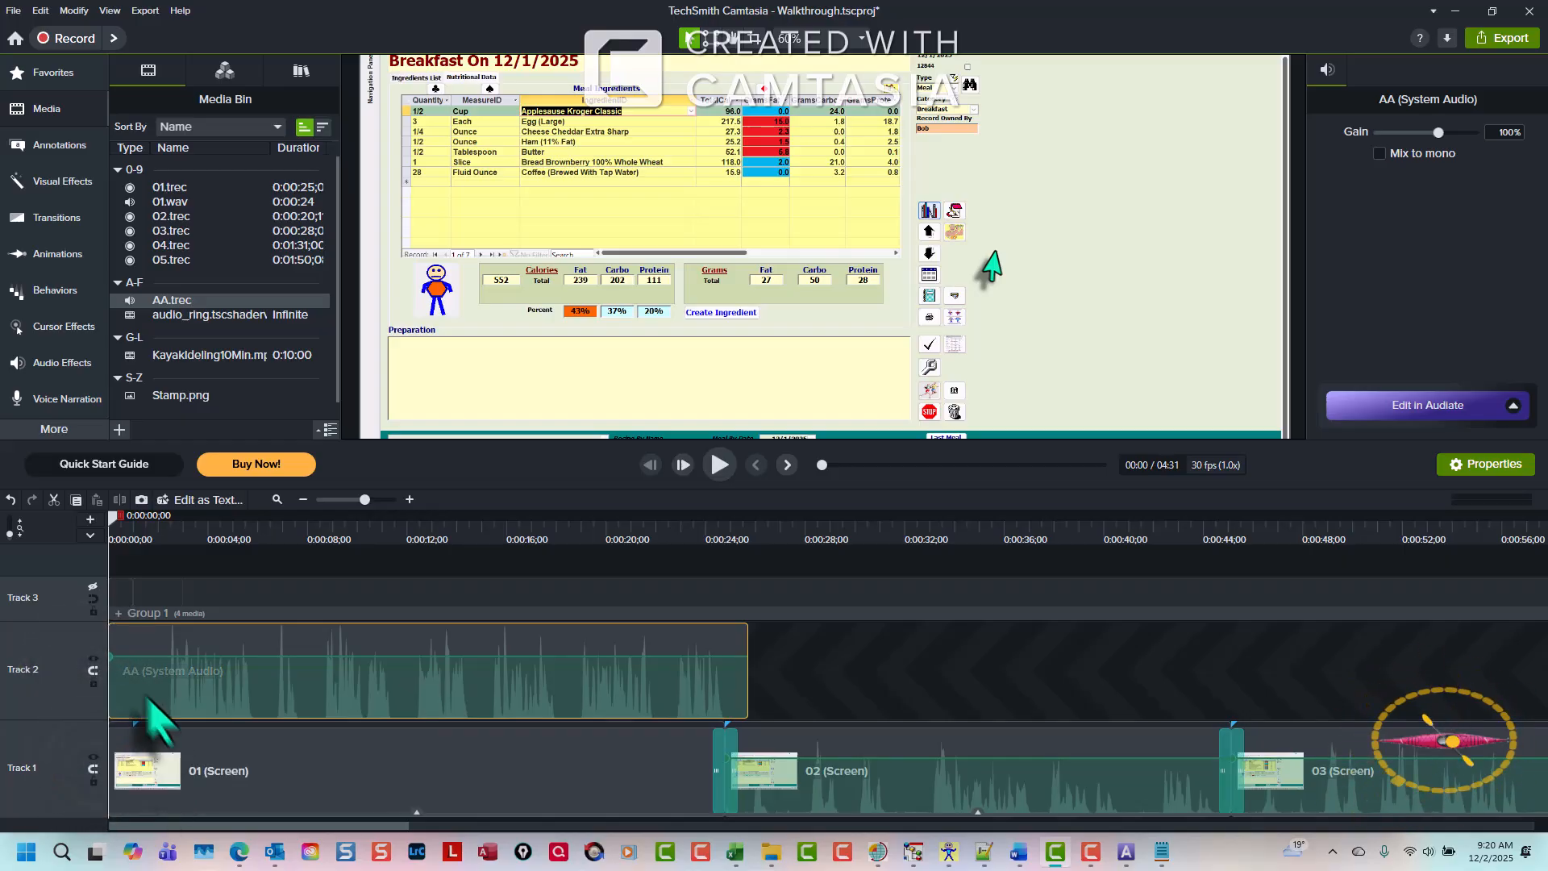
pyautogui.moveTo(115, 684); pyautogui.dragTo(147, 694)
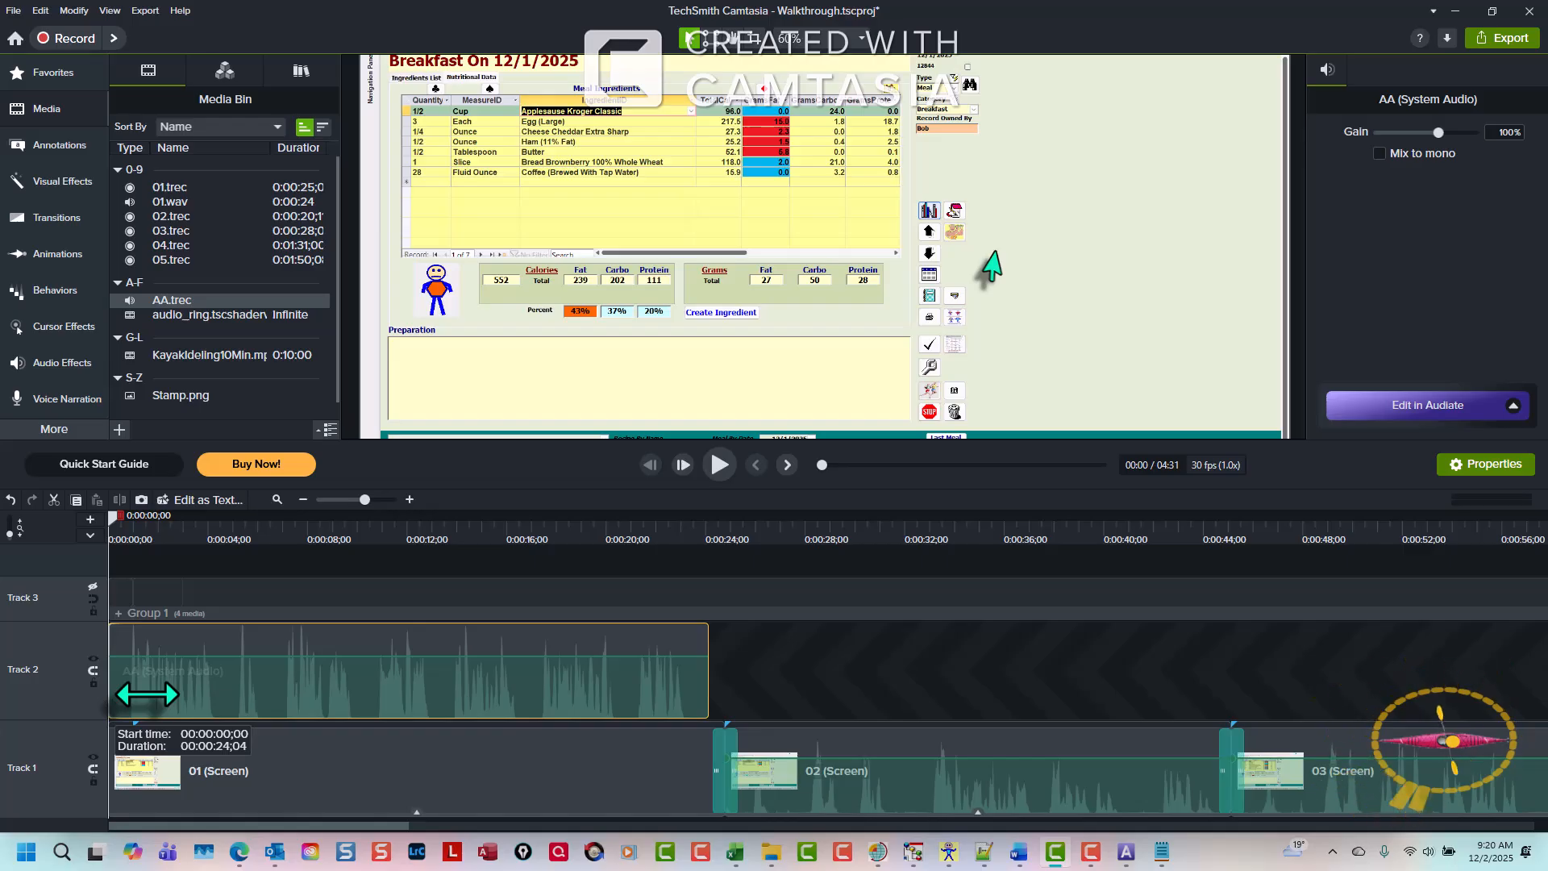
pyautogui.moveTo(147, 694); pyautogui.dragTo(147, 694)
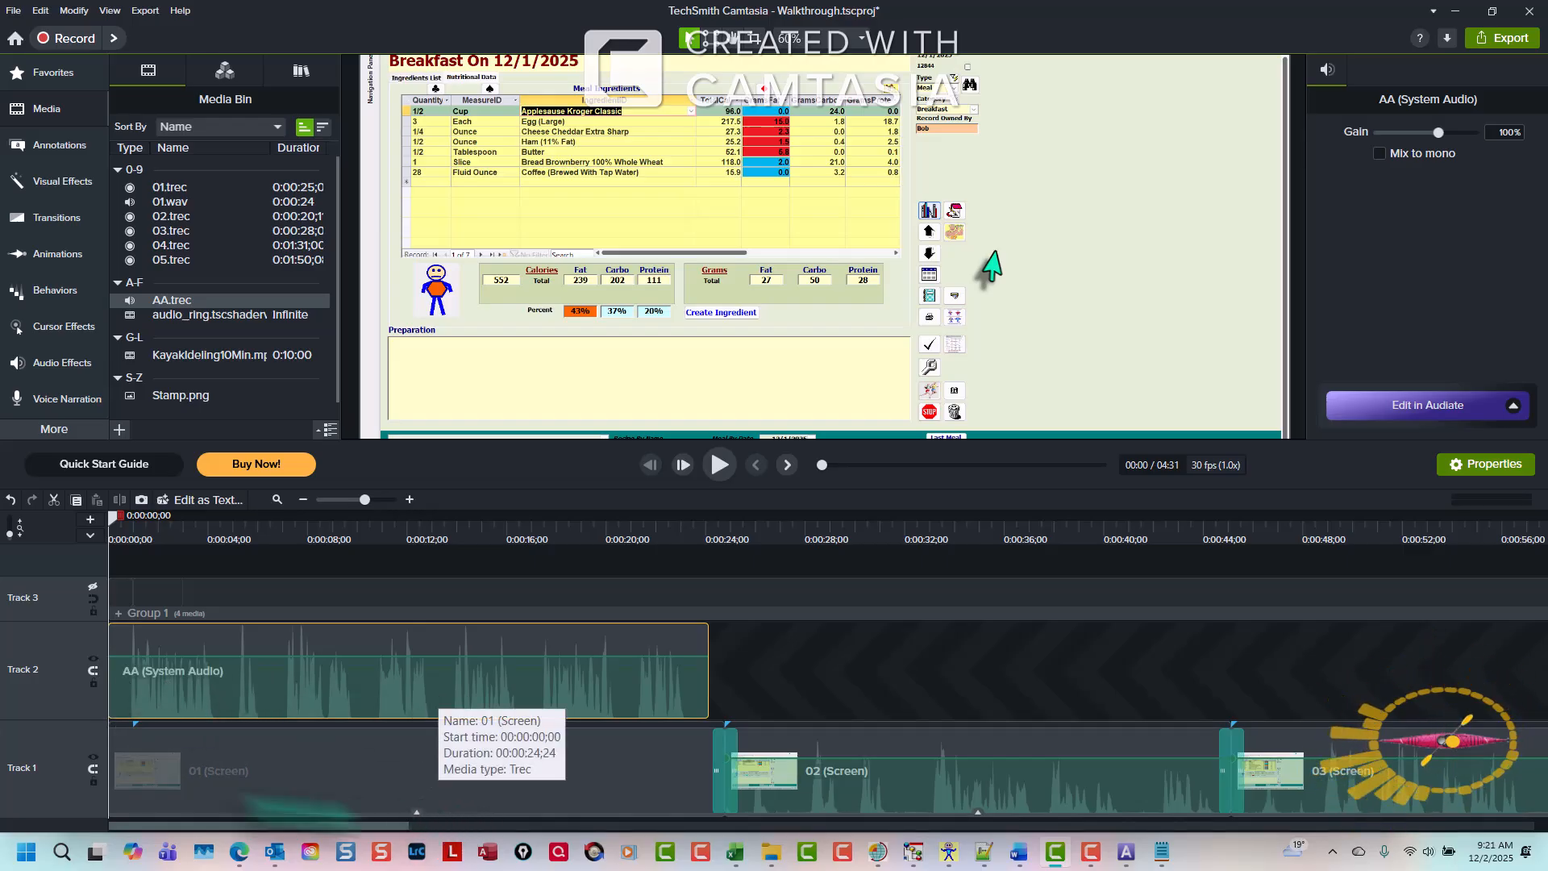
# - Add the Clip Speed visual effect to the 01 (Screen) clip
pyautogui.click(302, 766)
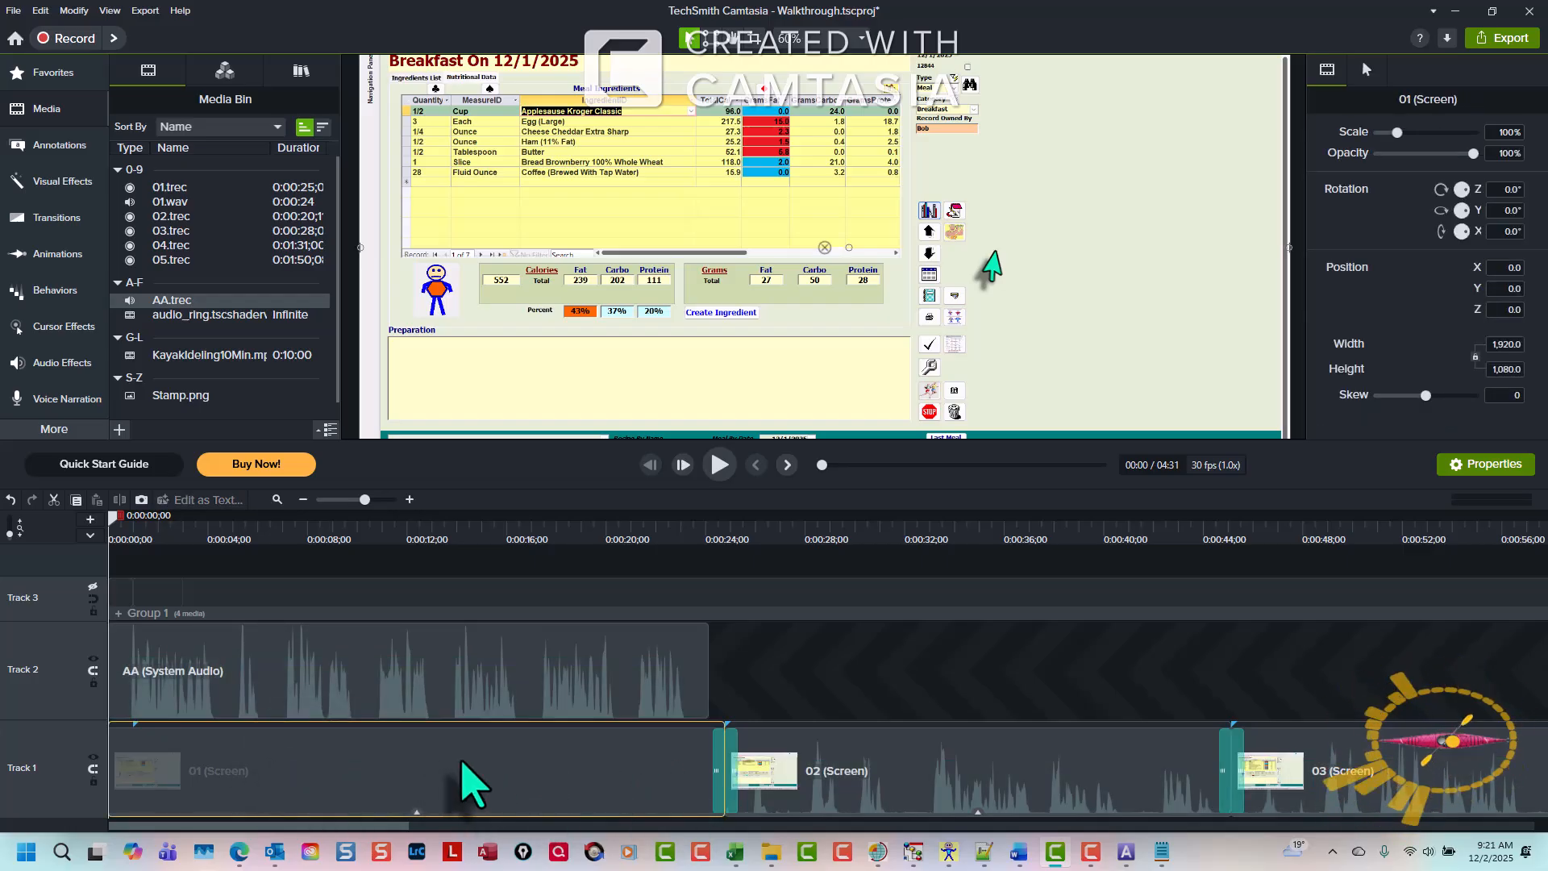
pyautogui.click(62, 182)
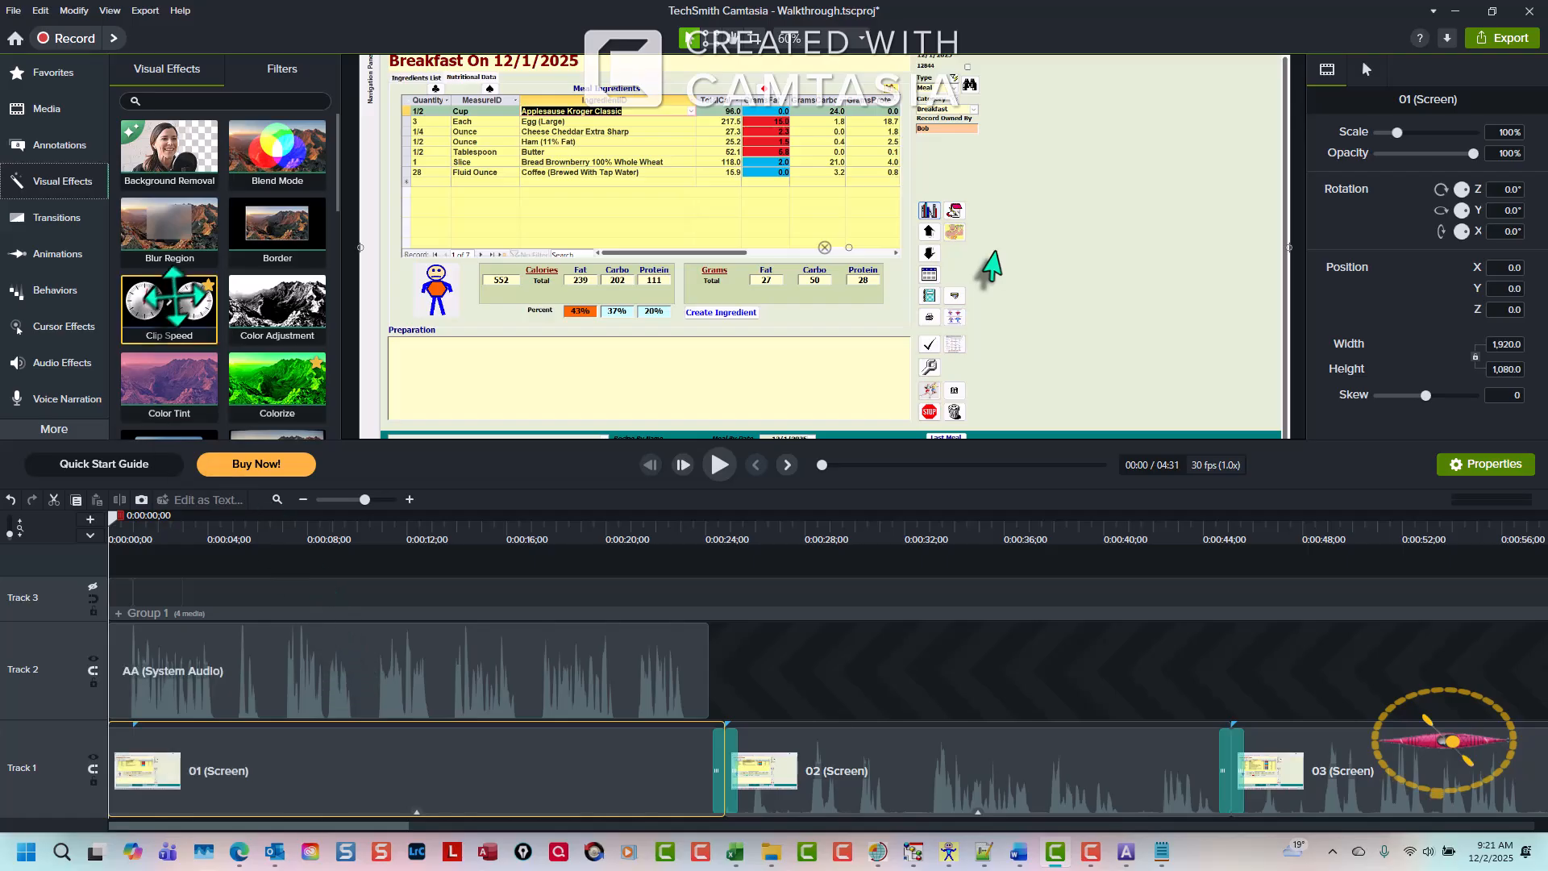
pyautogui.rightClick(177, 311)
pyautogui.click(233, 326)
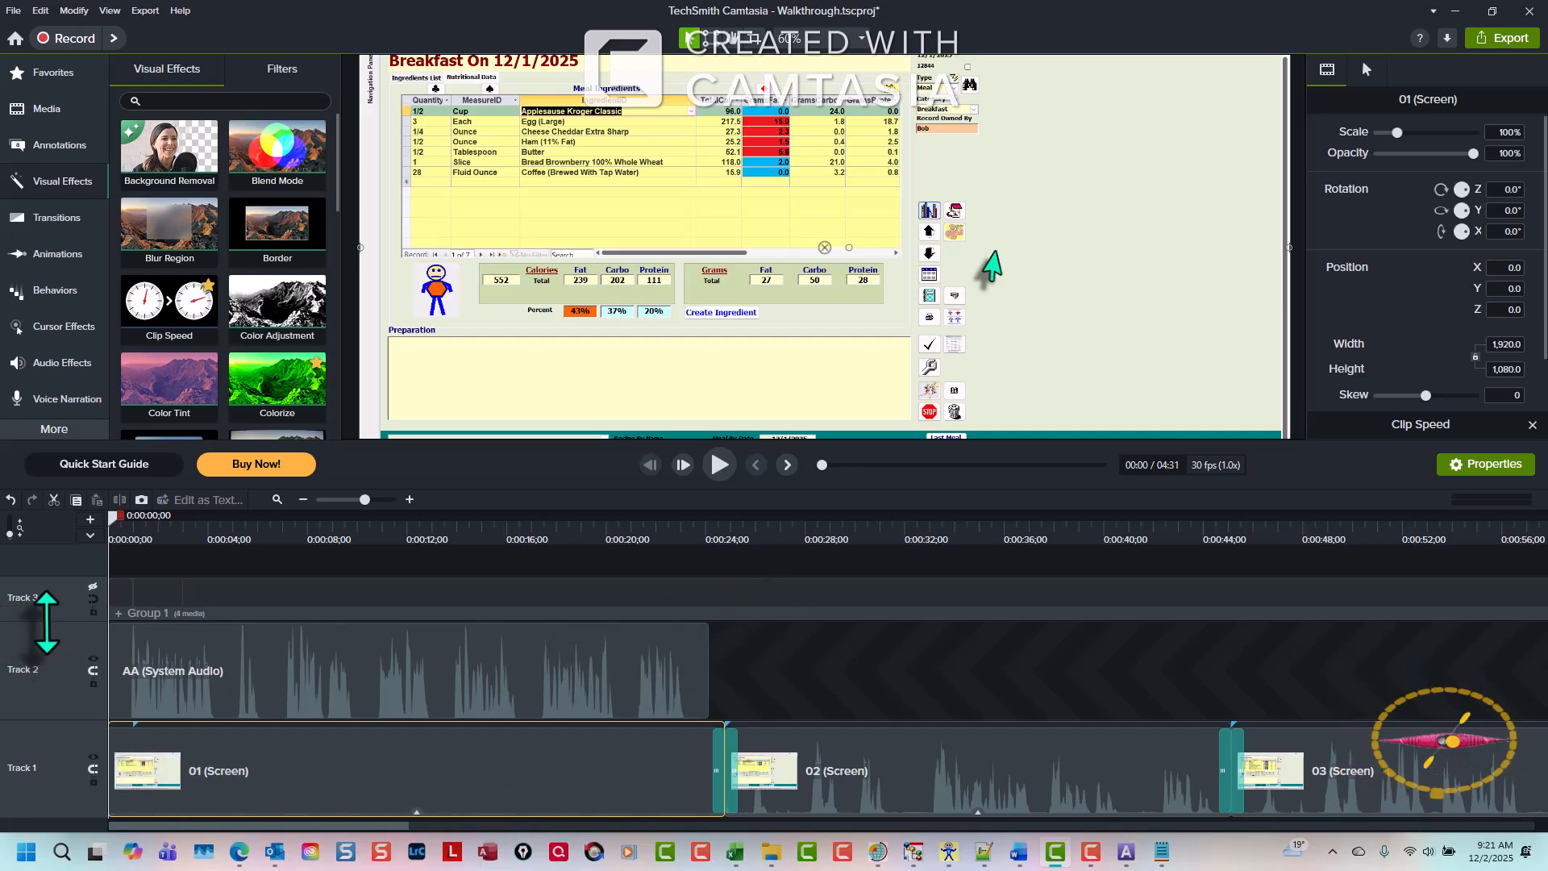
# - Shorten clip 01 with its Clip Speed handle to about 1.02x, matching the audio's length
pyautogui.click(417, 810)
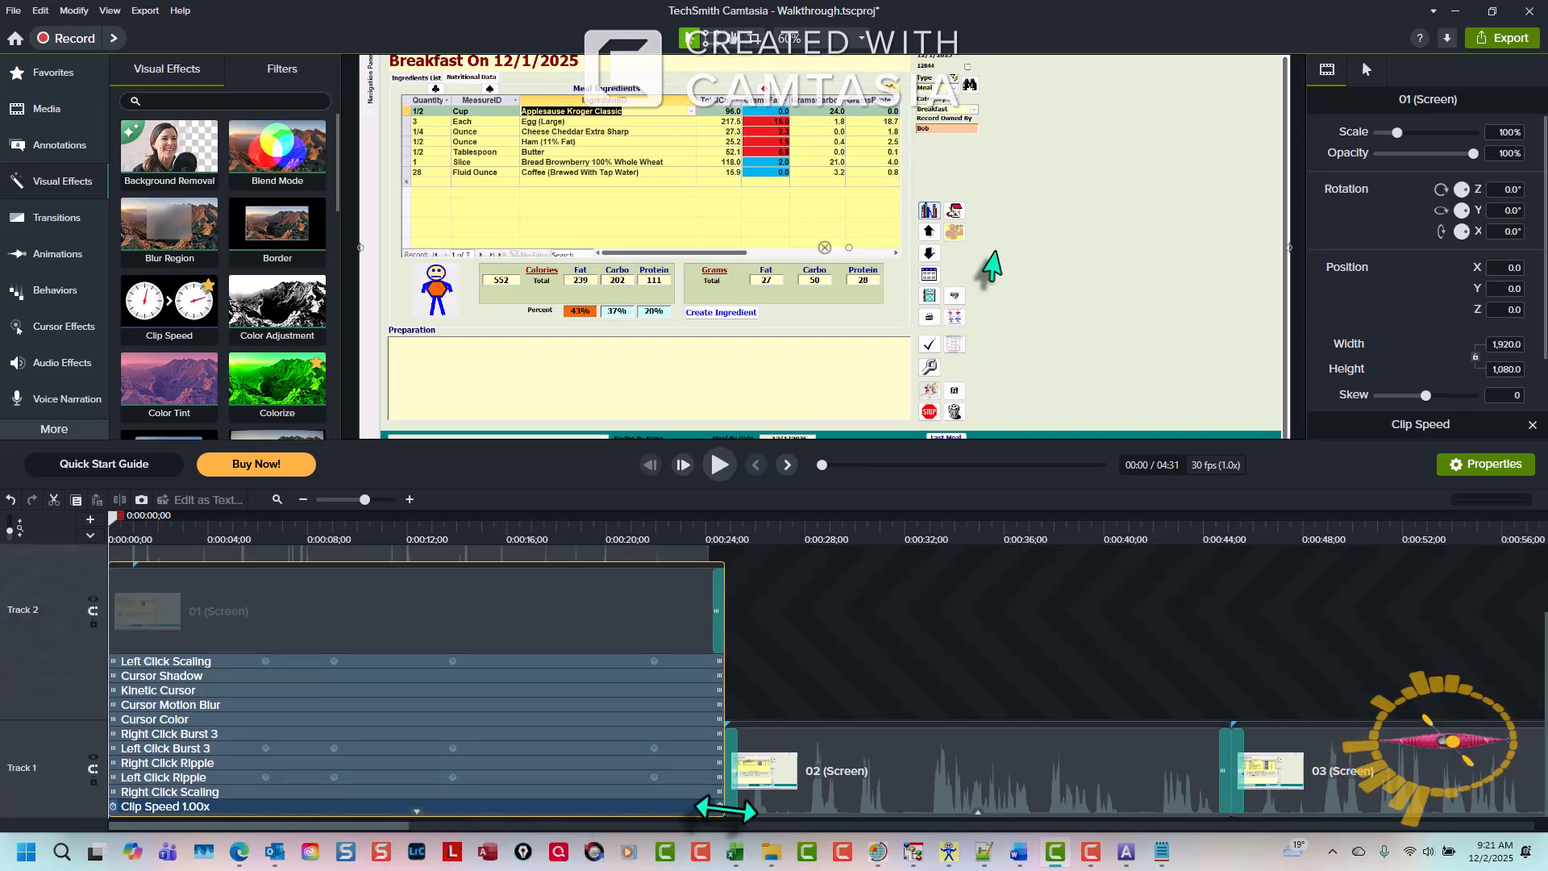
pyautogui.moveTo(723, 810)
pyautogui.mouseDown()
pyautogui.moveTo(665, 811)
pyautogui.moveTo(718, 807)
pyautogui.moveTo(667, 810)
pyautogui.moveTo(707, 816)
pyautogui.mouseUp()
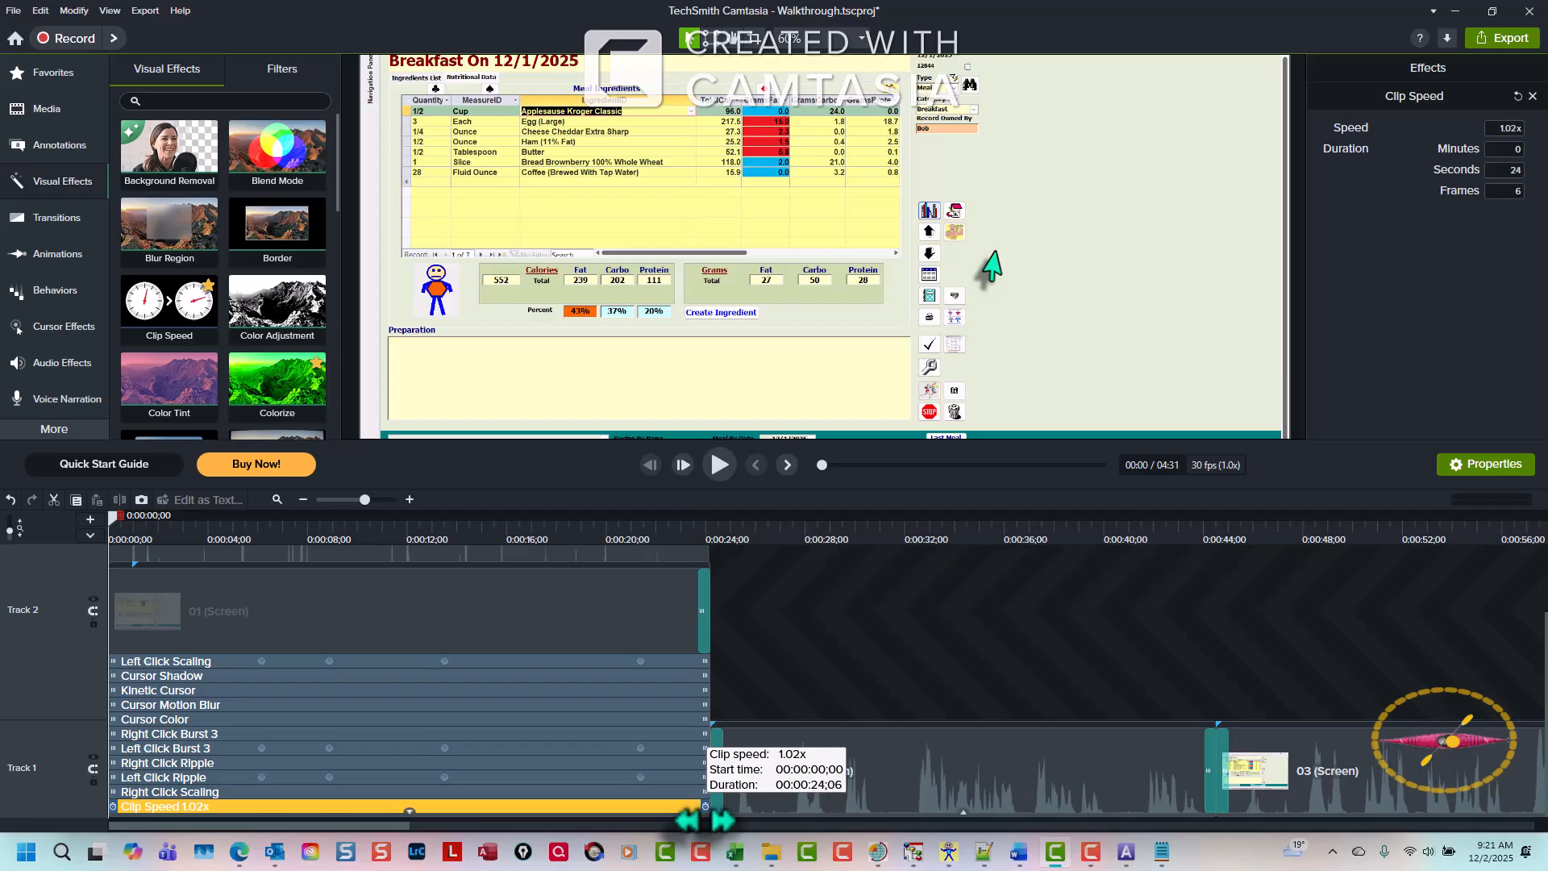
# - Play back the beginning of the project to check the new voice-over against the video
pyautogui.click(752, 681)
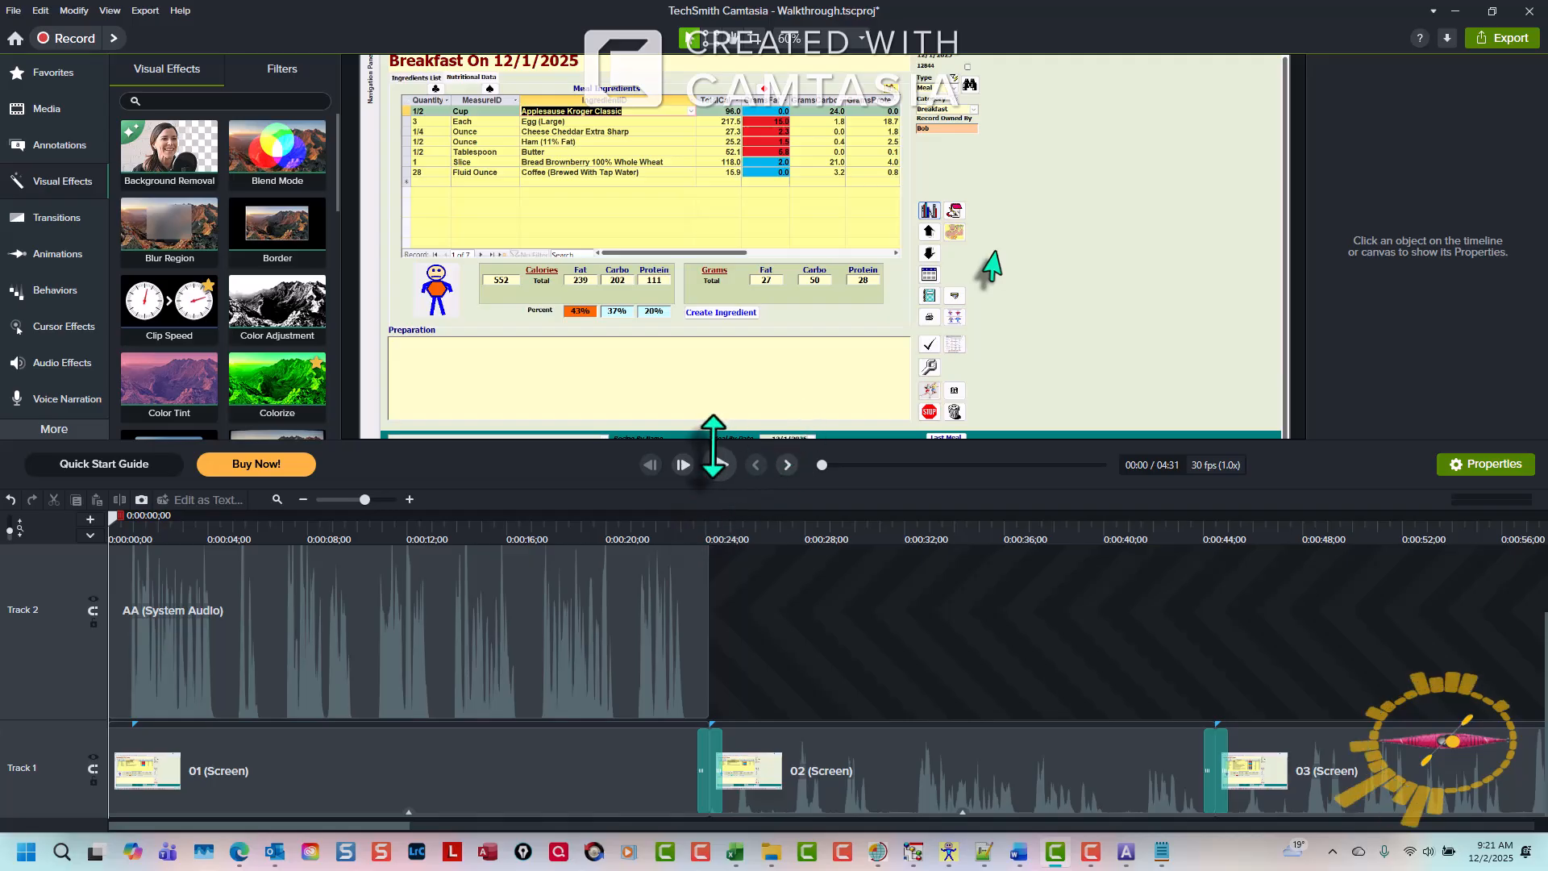
pyautogui.scroll(-4, 523, 430)
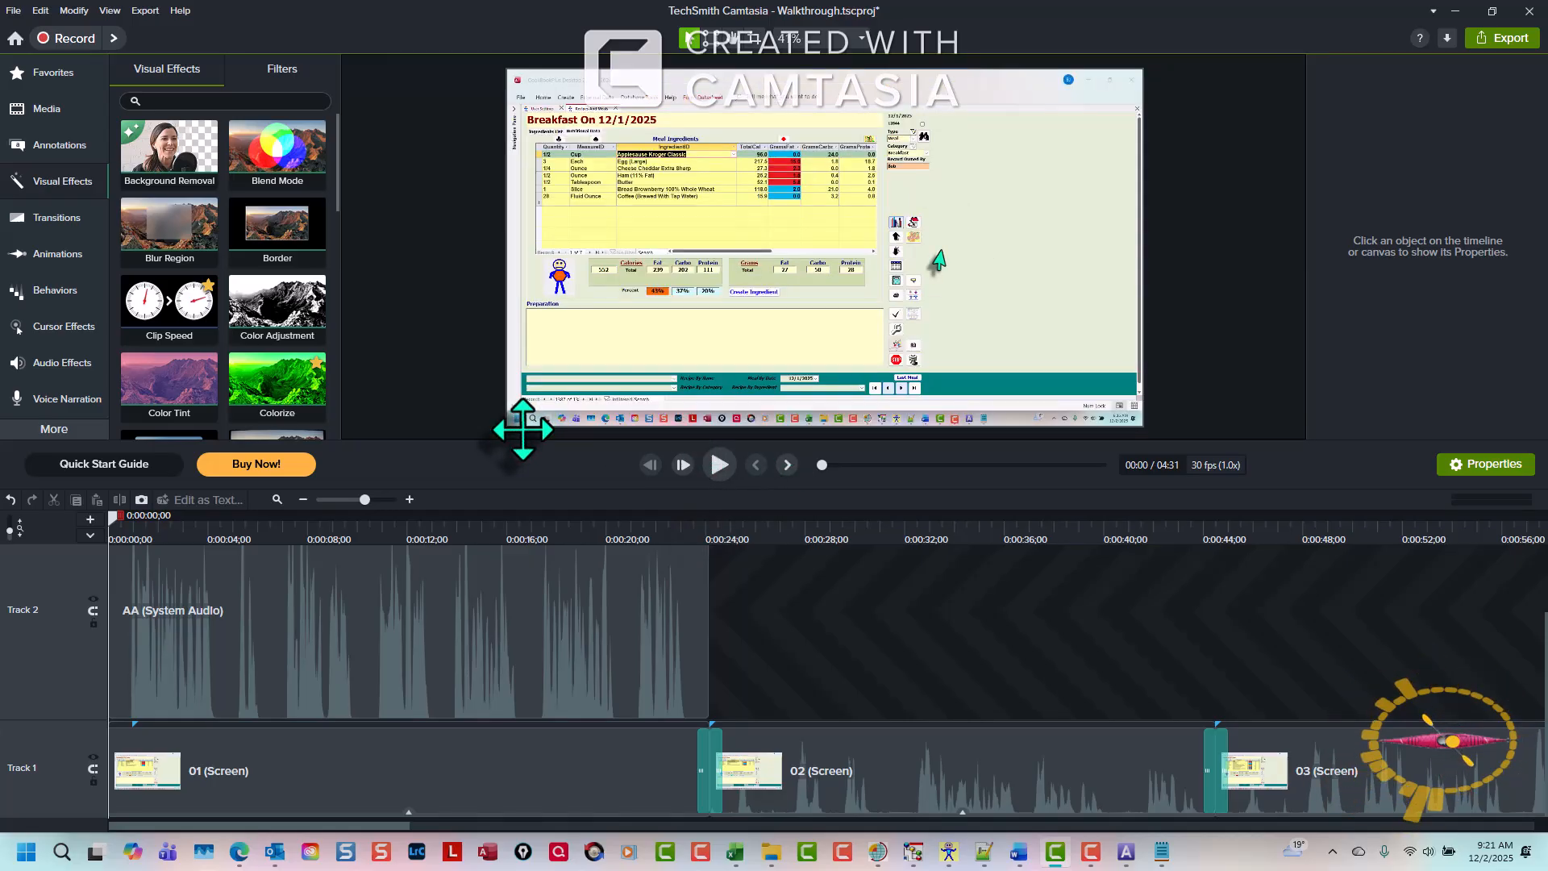
pyautogui.click(718, 465)
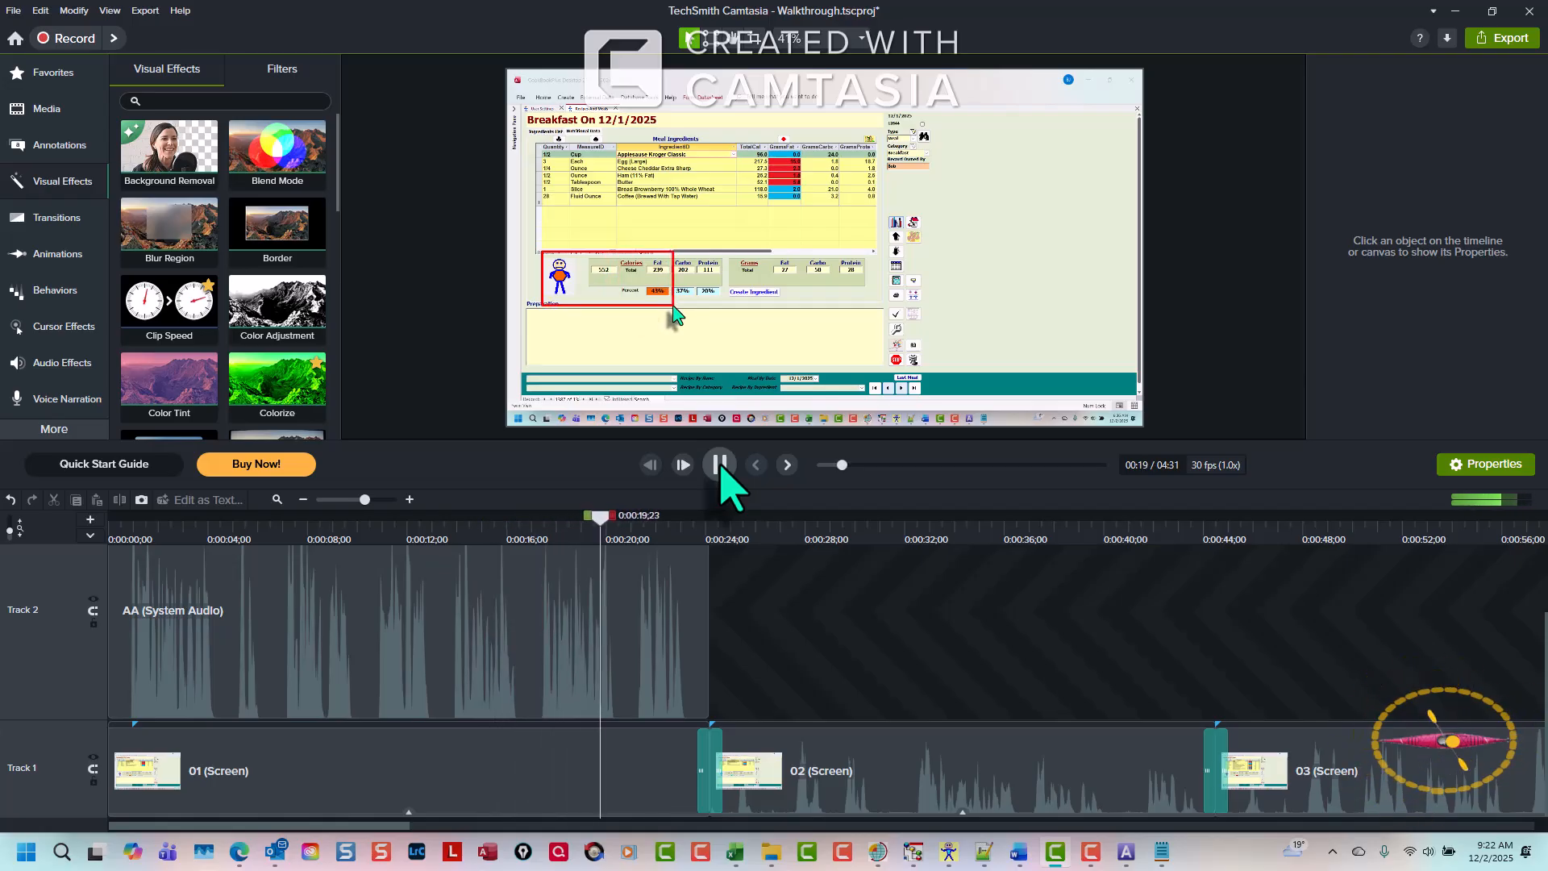
pyautogui.click(788, 465)
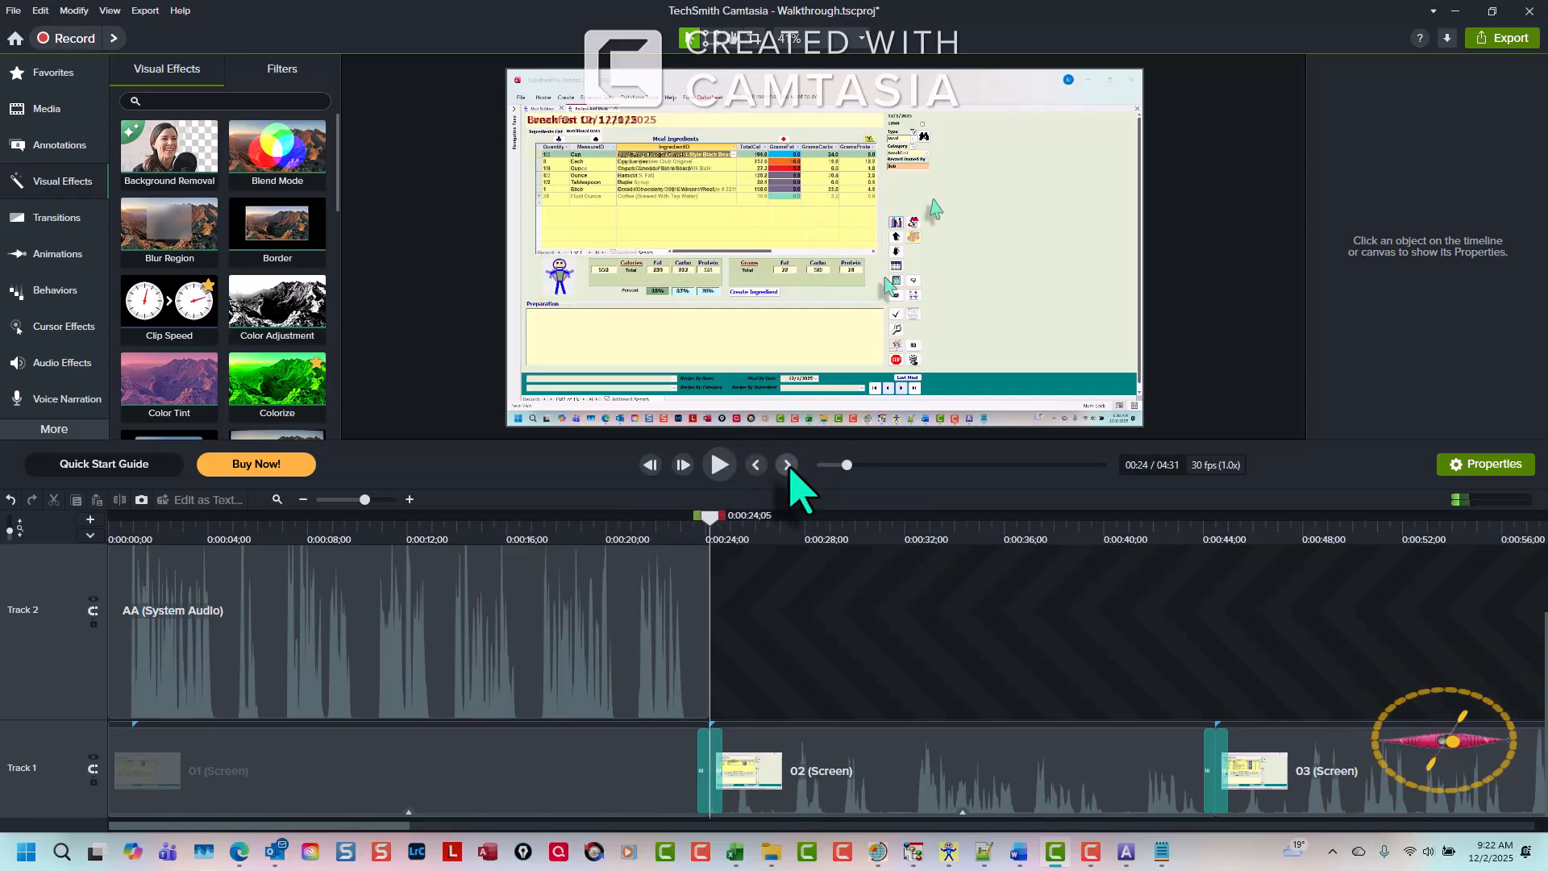
# - Zoom out the timeline and select the 02 (Screen) clip
pyautogui.scroll(-3, 707, 614)
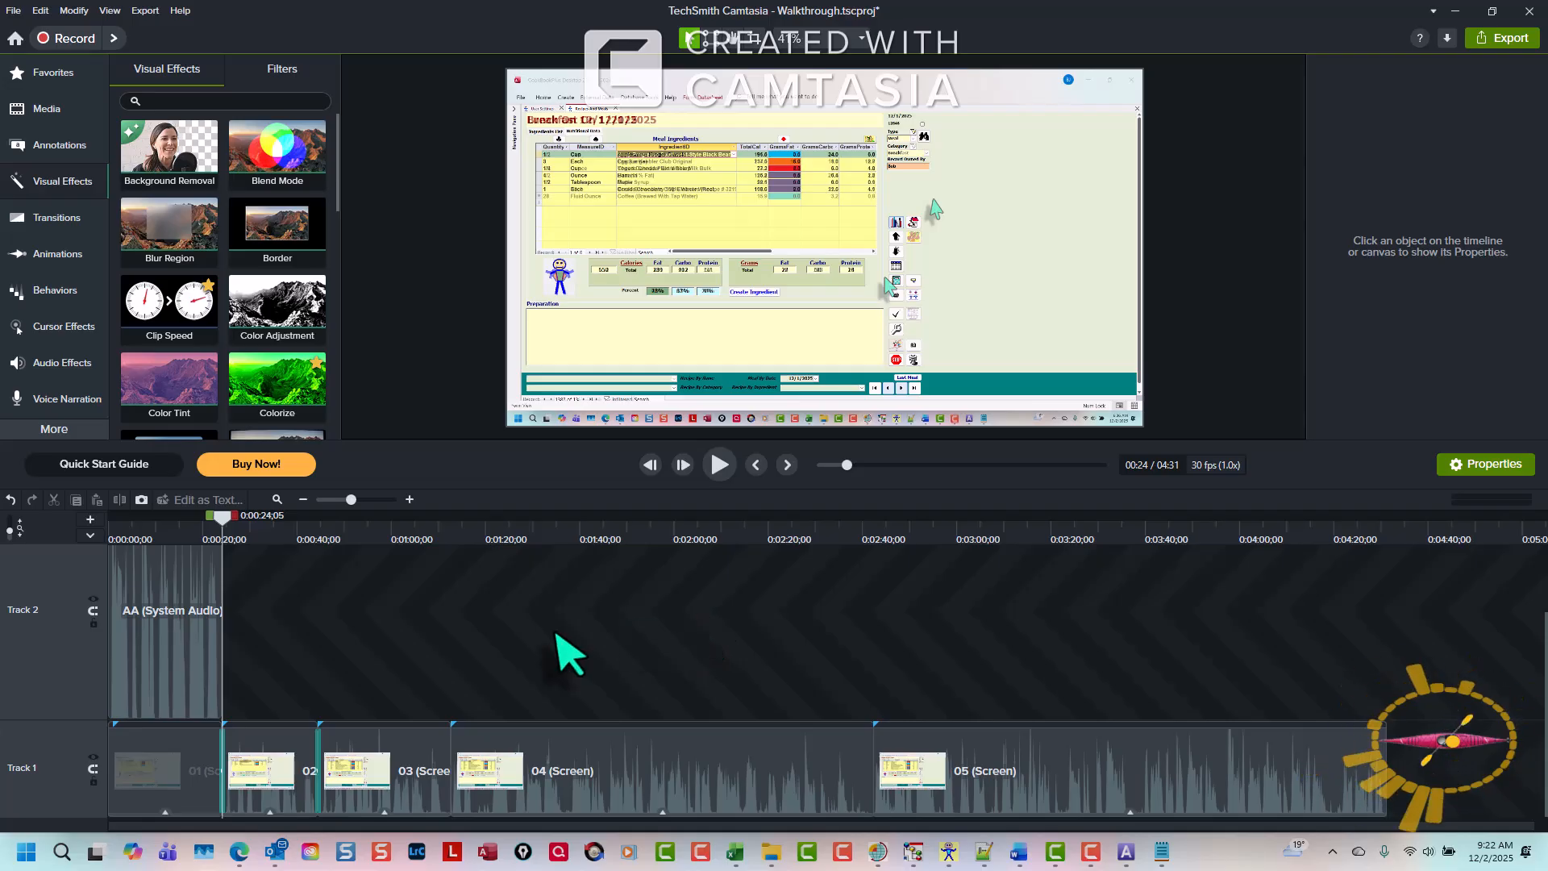
pyautogui.click(141, 765)
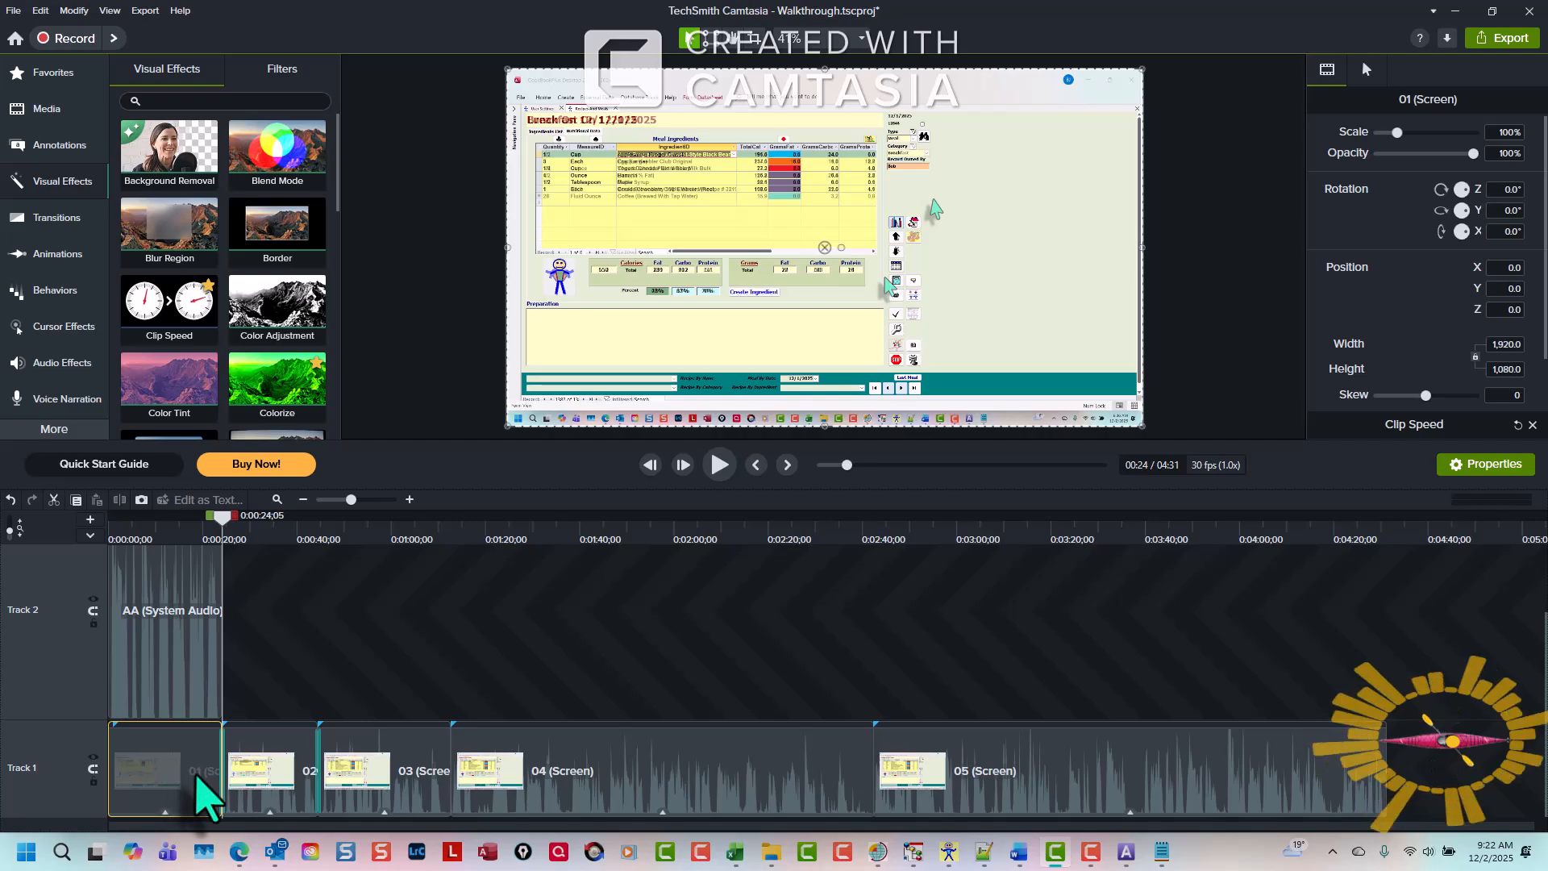
pyautogui.click(172, 644)
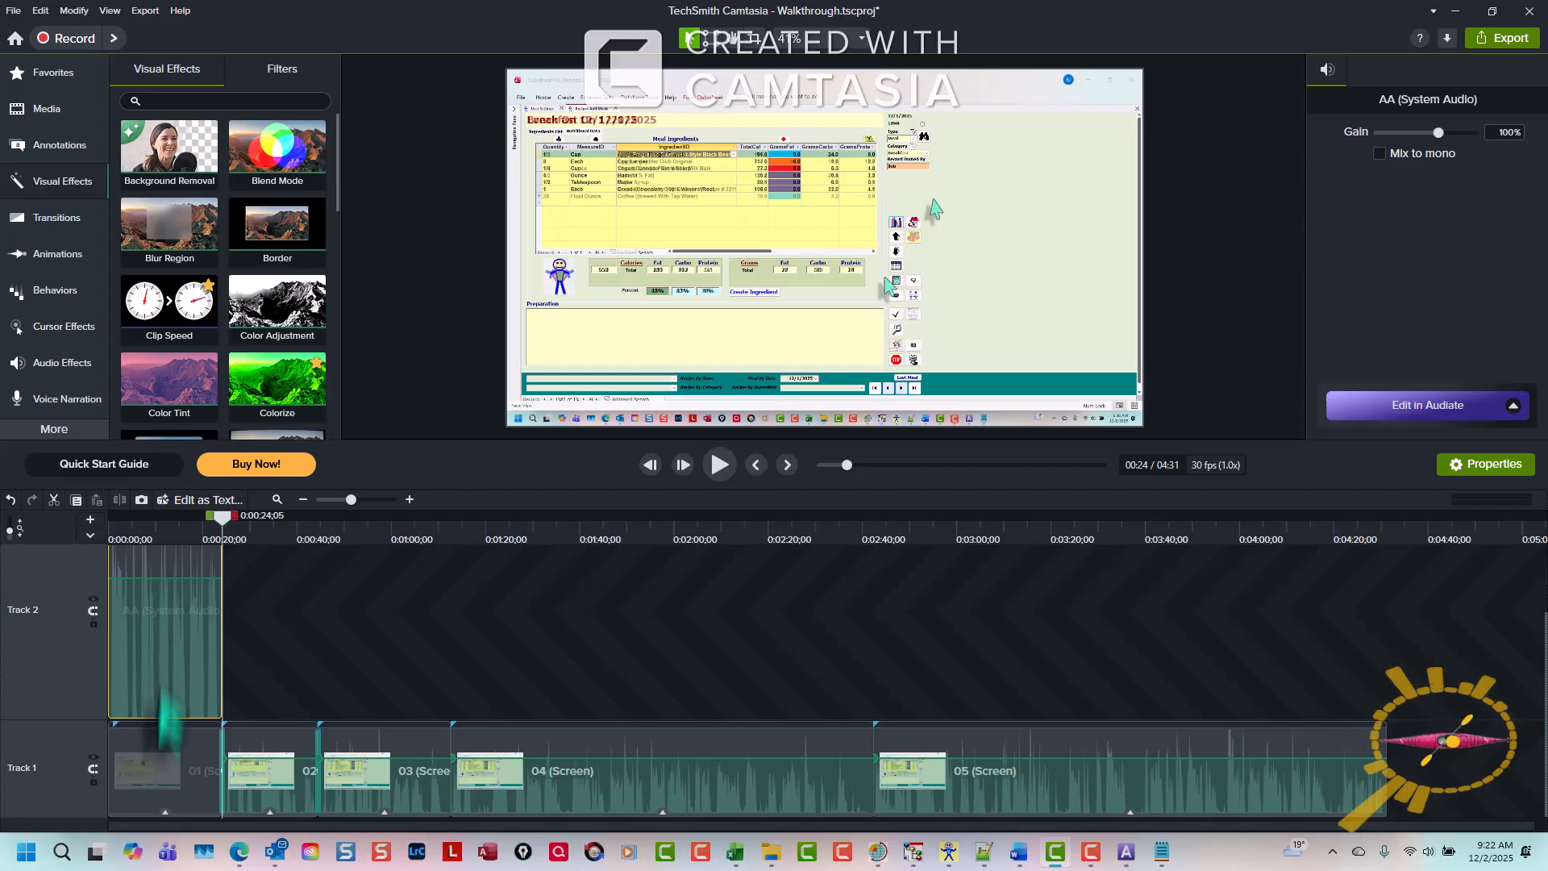
pyautogui.click(162, 774)
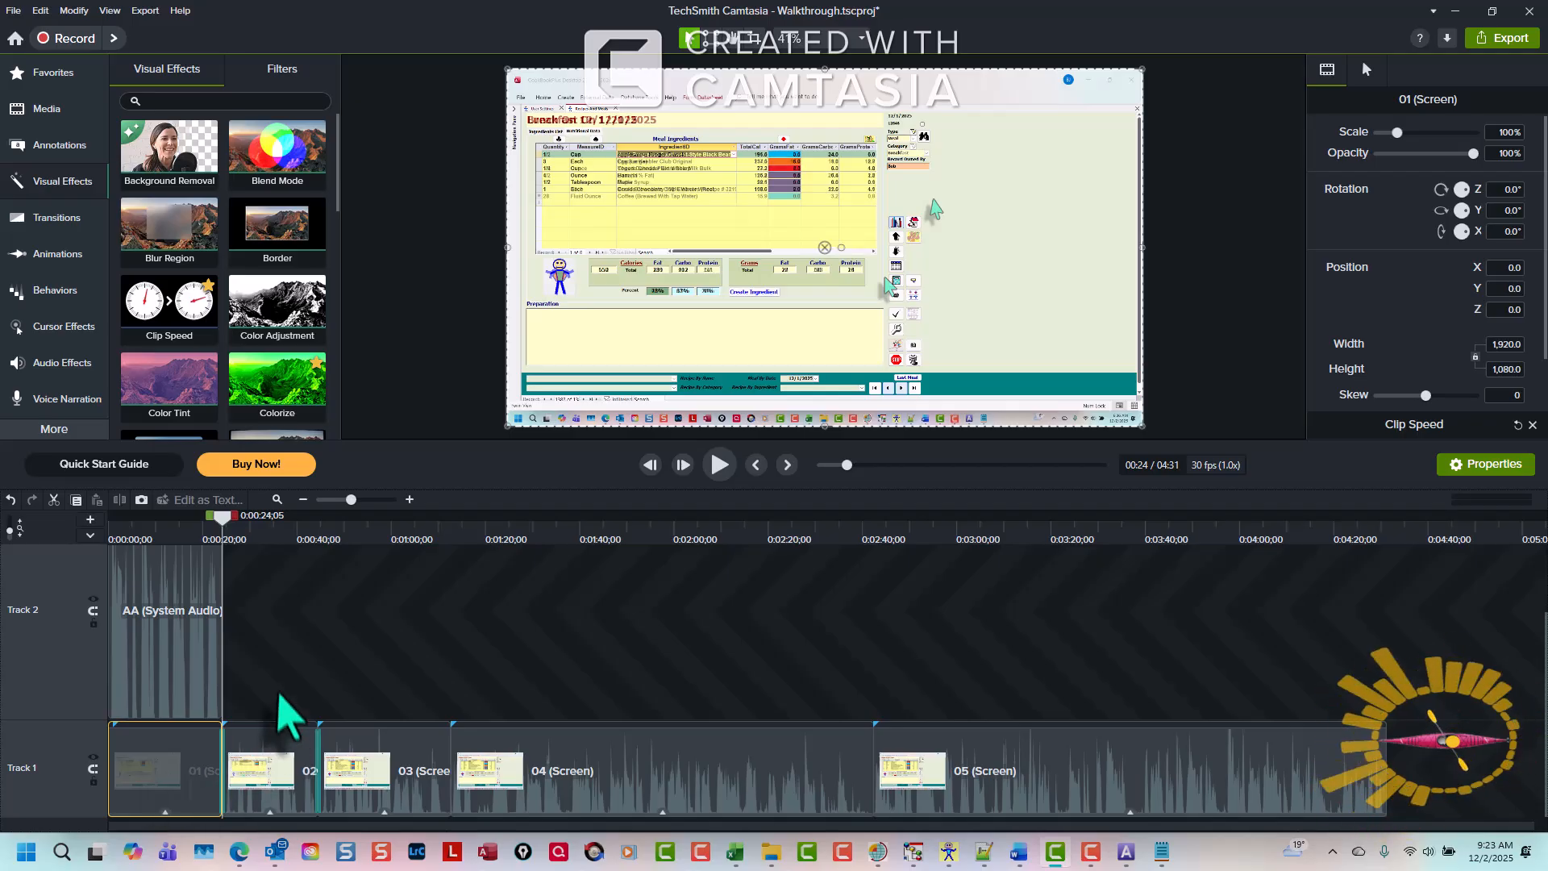
pyautogui.moveTo(278, 688); pyautogui.dragTo(1178, 788)
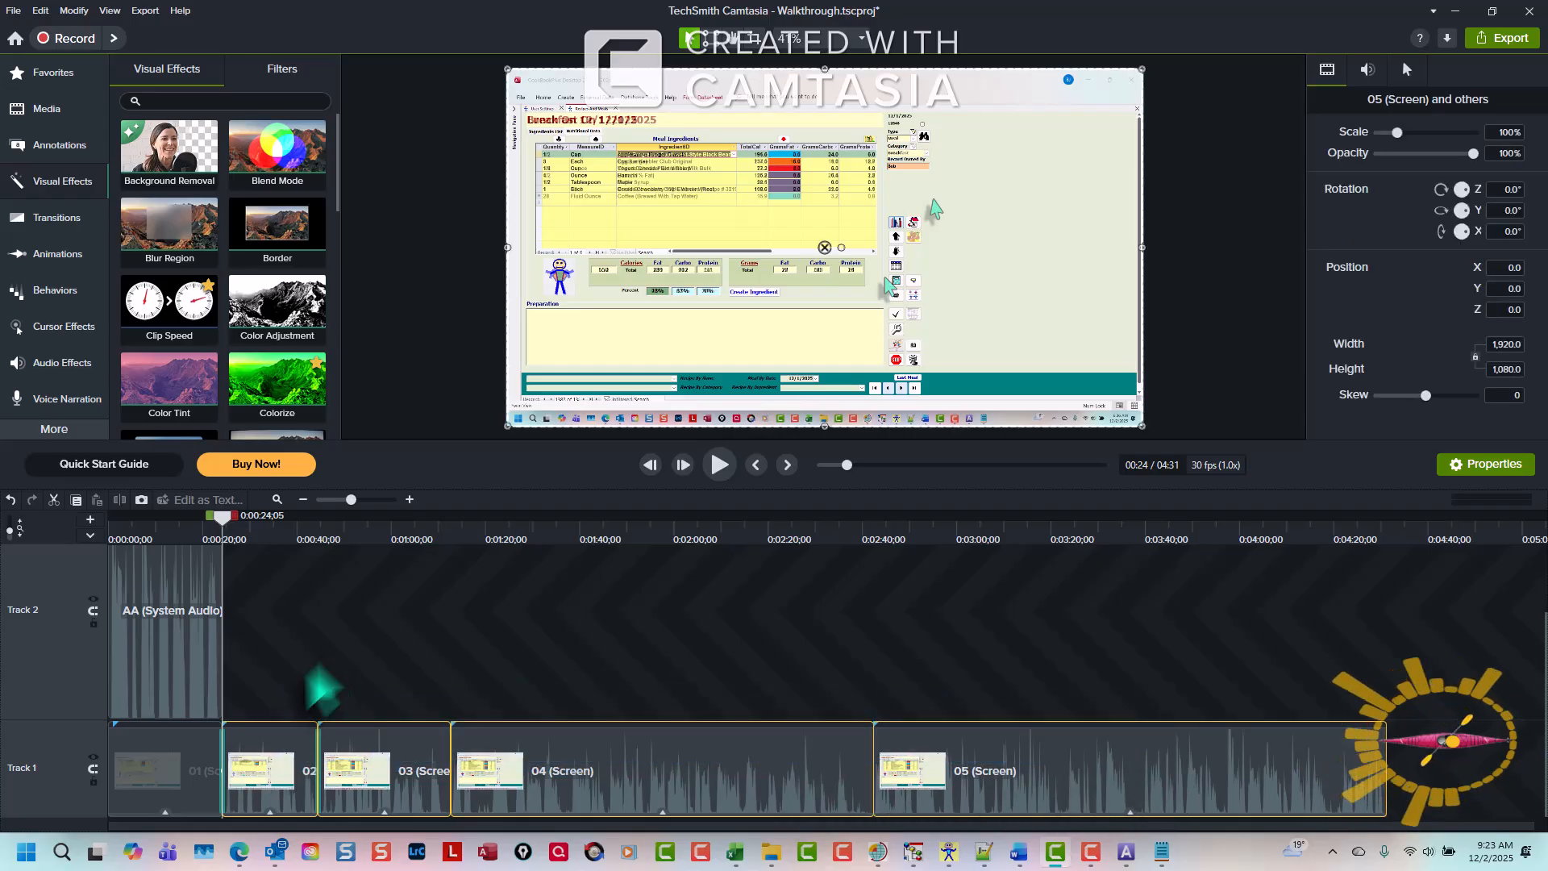
pyautogui.click(259, 759)
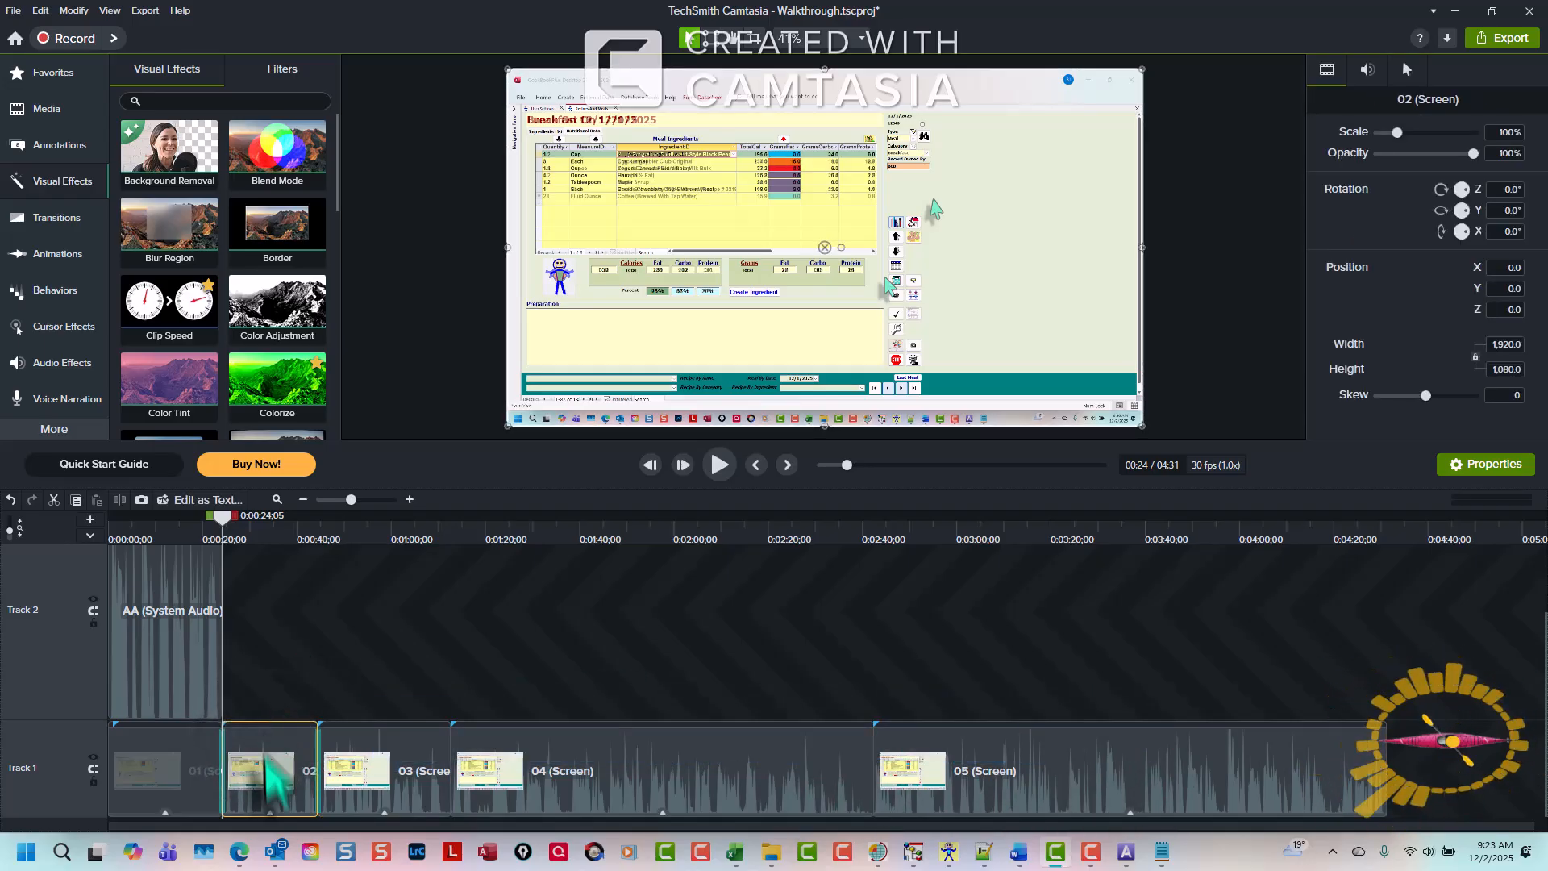